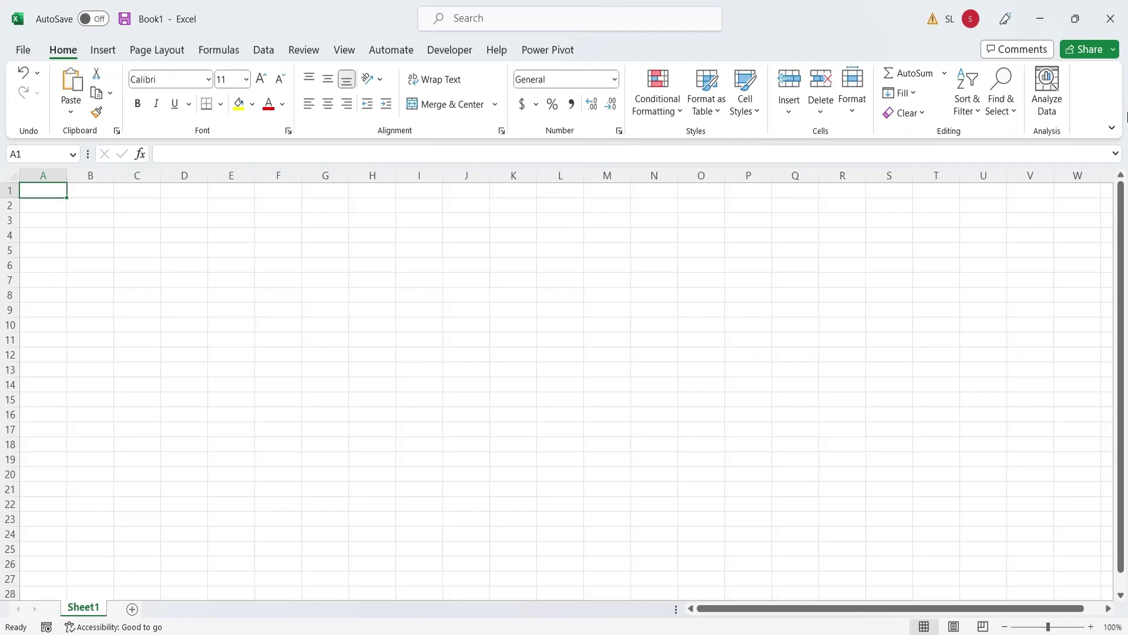
Enter the headers Time, X, Y and Sensor in A1:D1
{"action": "type", "text": "Time"}
{"action": "key", "text": "Tab"}
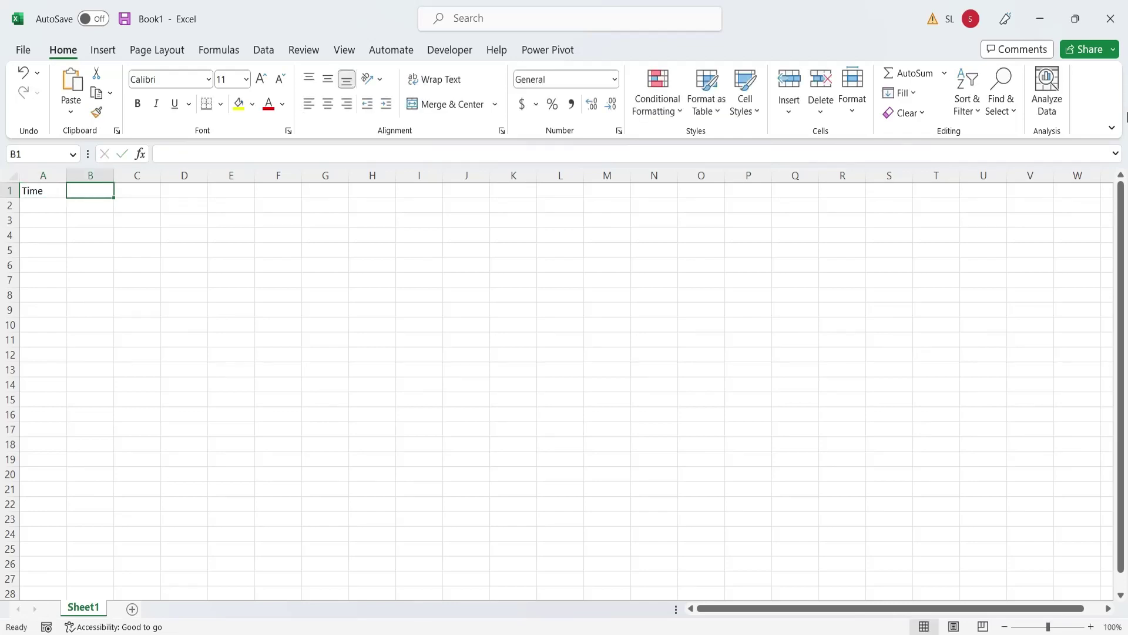
{"action": "type", "text": "X"}
{"action": "key", "text": "Tab"}
{"action": "type", "text": "Y"}
{"action": "key", "text": "Tab"}
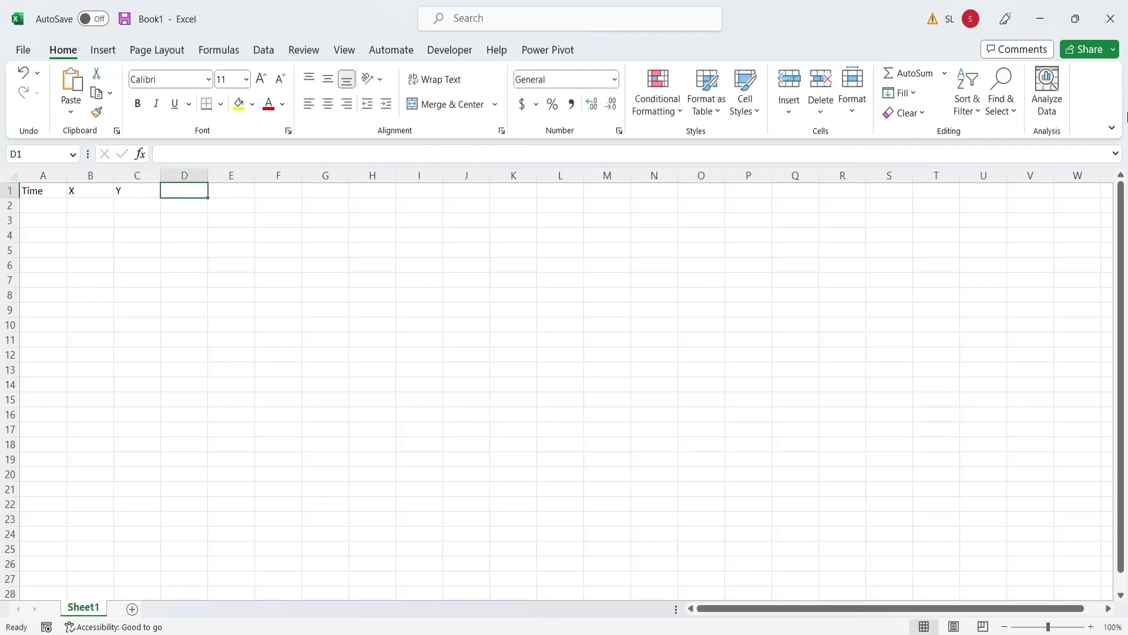
{"action": "type", "text": "Sensor"}
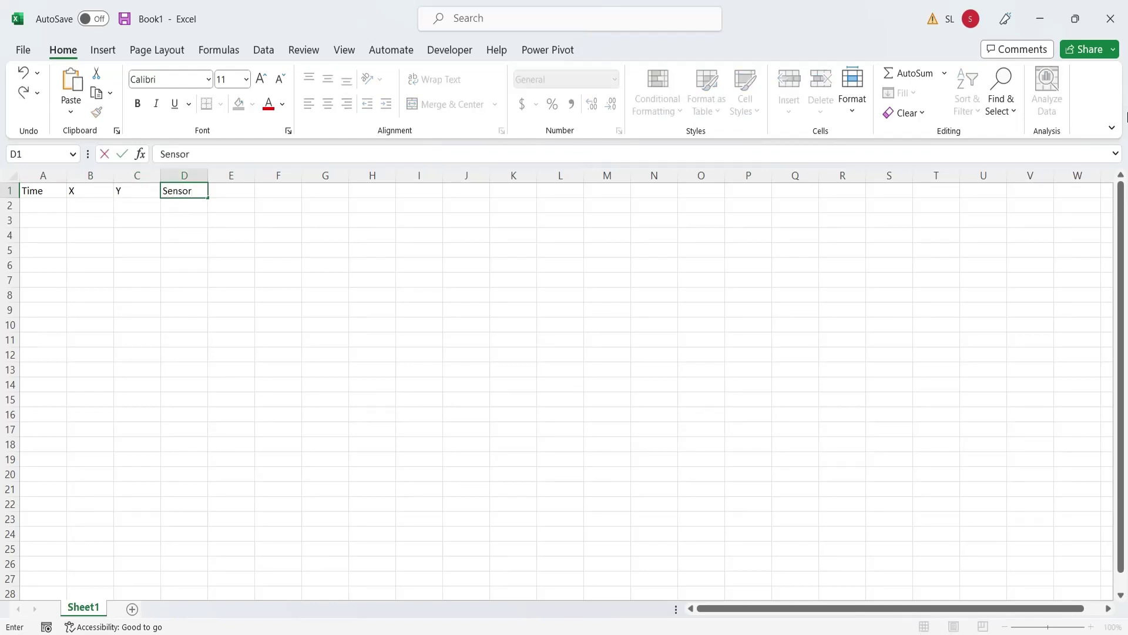
{"action": "key", "text": "Return"}
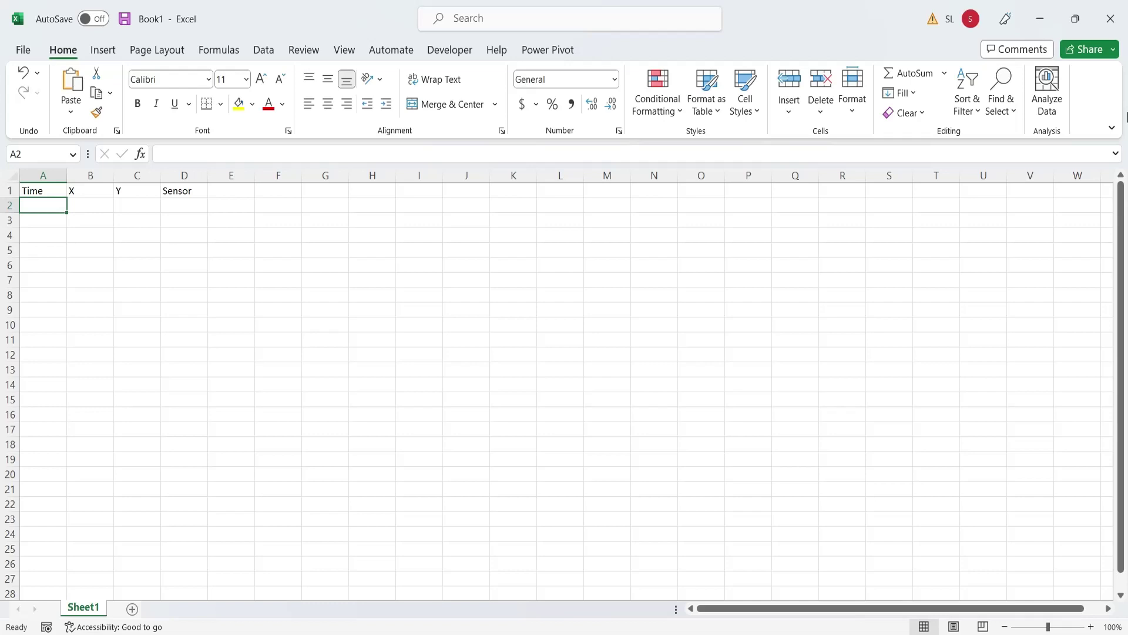
Put =NOW() in A2 and convert it to a fixed pasted value
{"action": "type", "text": "="}
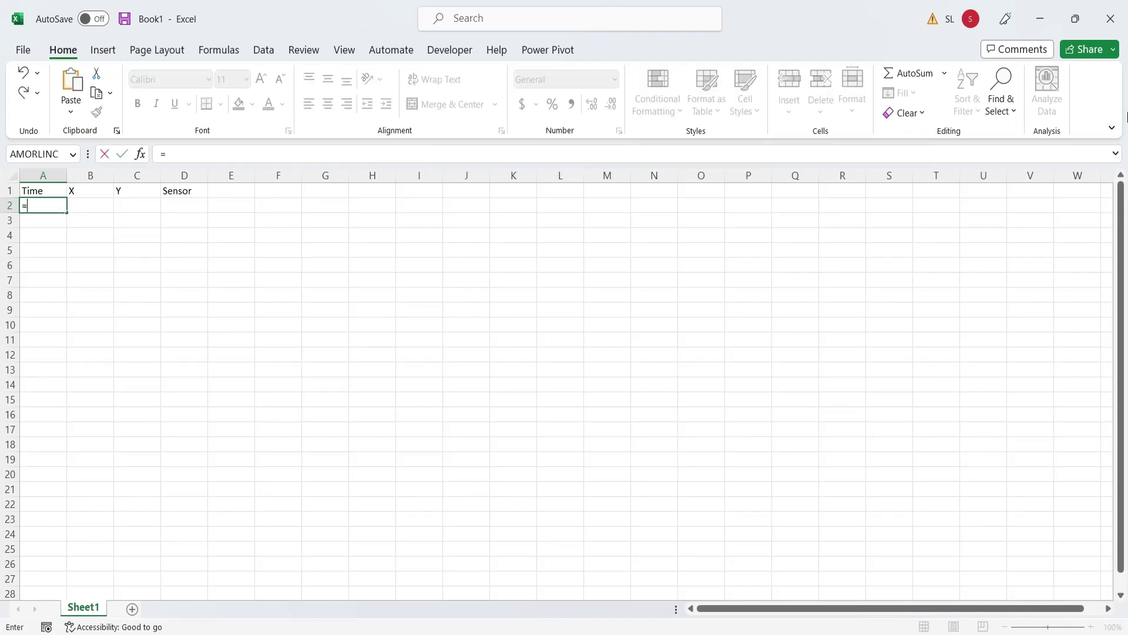
{"action": "type", "text": "now()"}
{"action": "key", "text": "Return"}
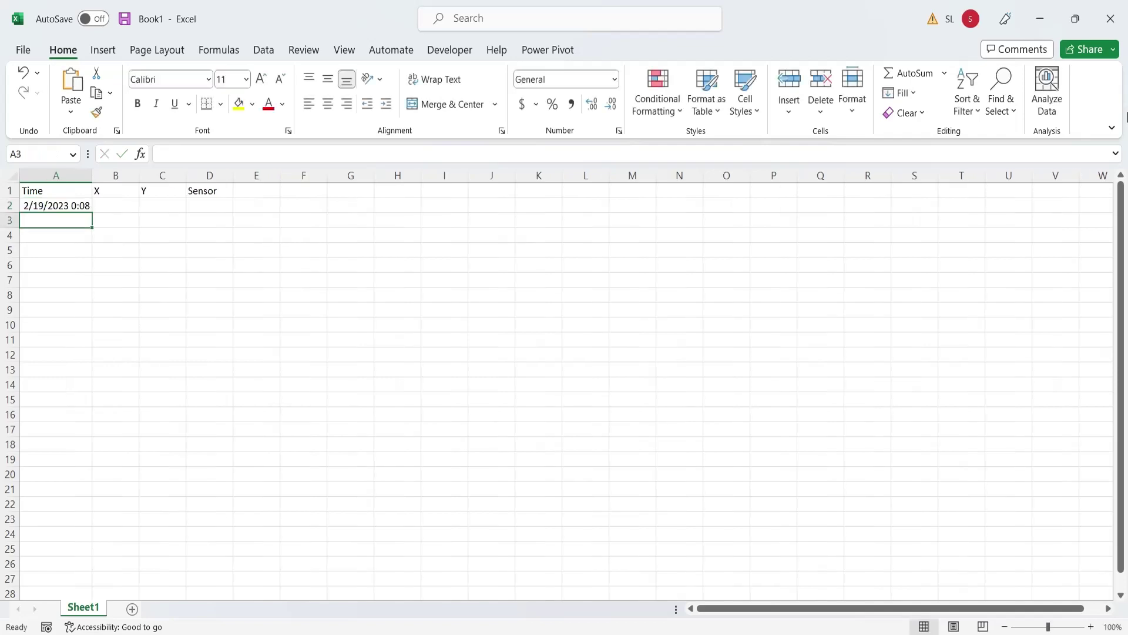
{"action": "left_click", "coordinate": [59, 206]}
{"action": "key", "text": "ctrl+c"}
{"action": "right_click", "coordinate": [60, 205]}
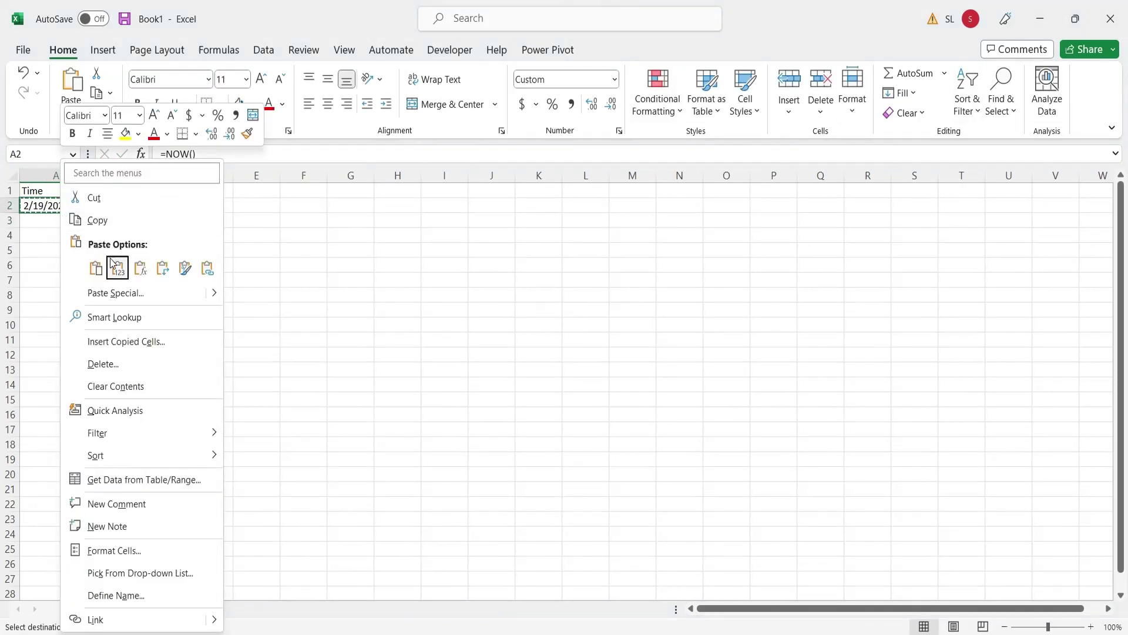
{"action": "left_click", "coordinate": [115, 264]}
Edit the A2 timestamp to 1/1/2023 9:00
{"action": "left_click", "coordinate": [169, 154]}
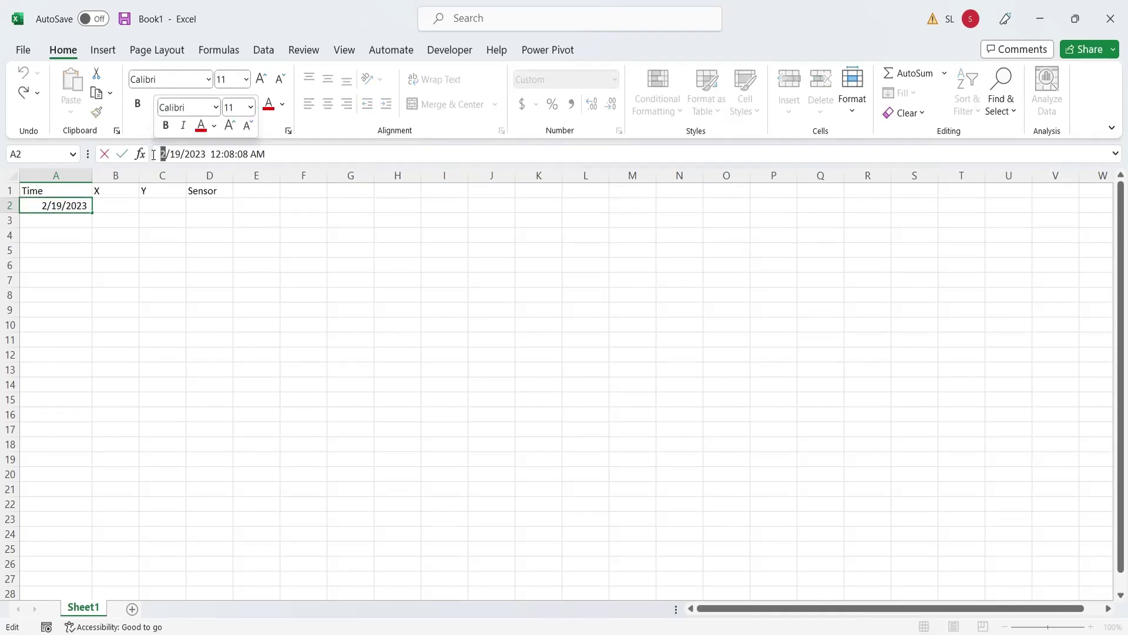
{"action": "key", "text": "BackSpace"}
{"action": "type", "text": "1"}
{"action": "left_click_drag", "start_coordinate": [170, 155], "coordinate": [216, 153]}
{"action": "type", "text": "1"}
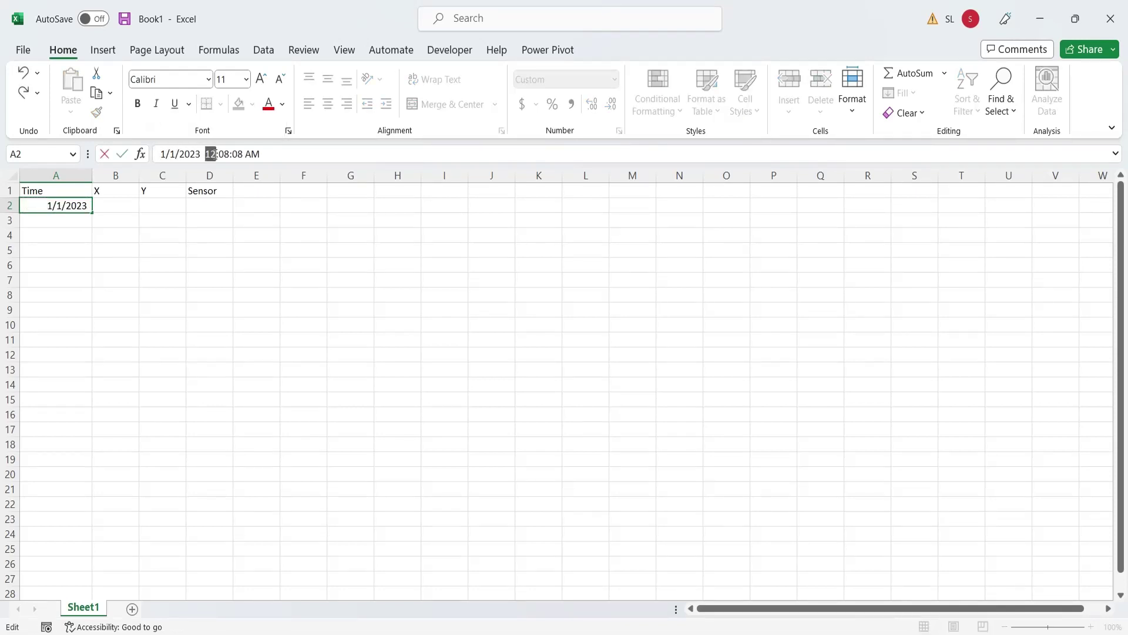
{"action": "type", "text": "9"}
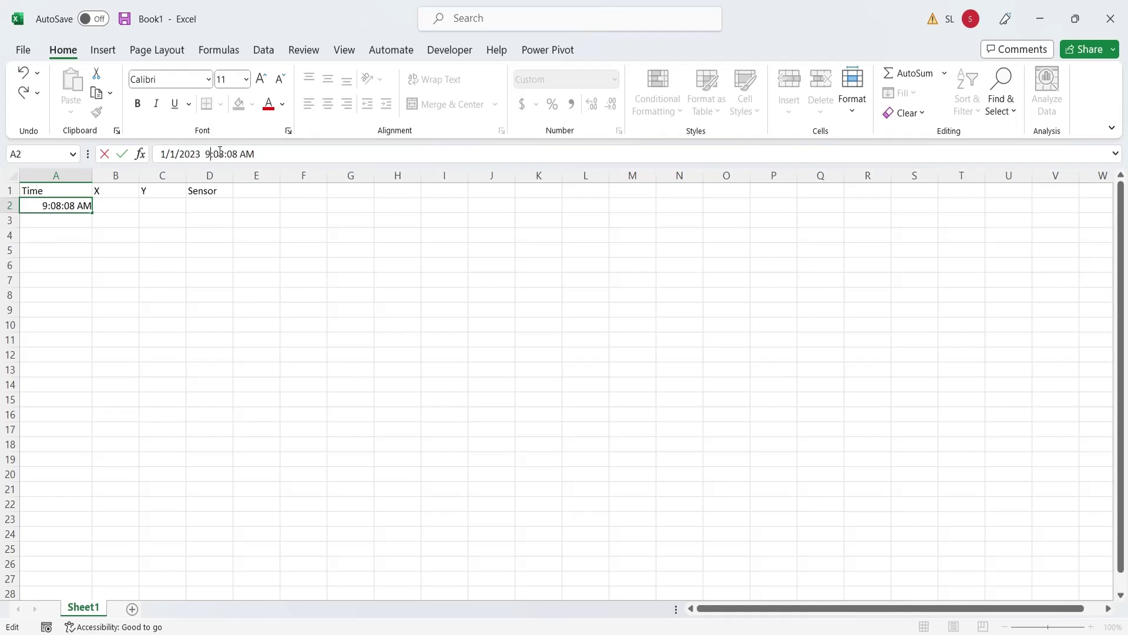
{"action": "left_click_drag", "start_coordinate": [213, 153], "coordinate": [237, 154]}
{"action": "type", "text": "00:0"}
{"action": "key", "text": "Return"}
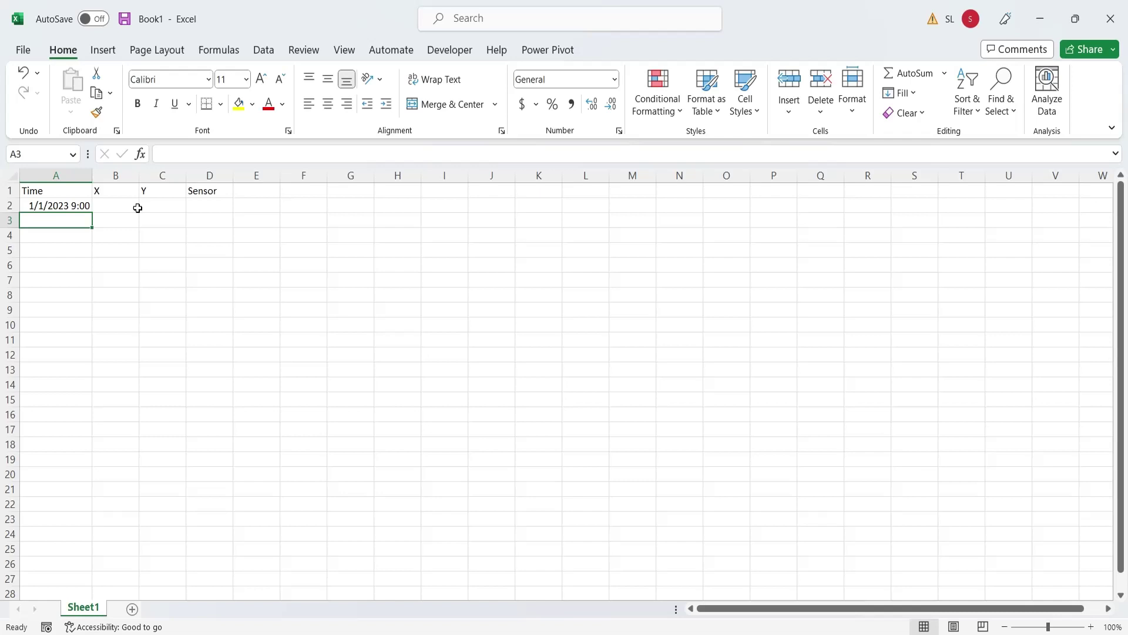
Enter =A2+RANDBETWEEN(1,10)/1440 in A3
{"action": "type", "text": "="}
{"action": "key", "text": "Up"}
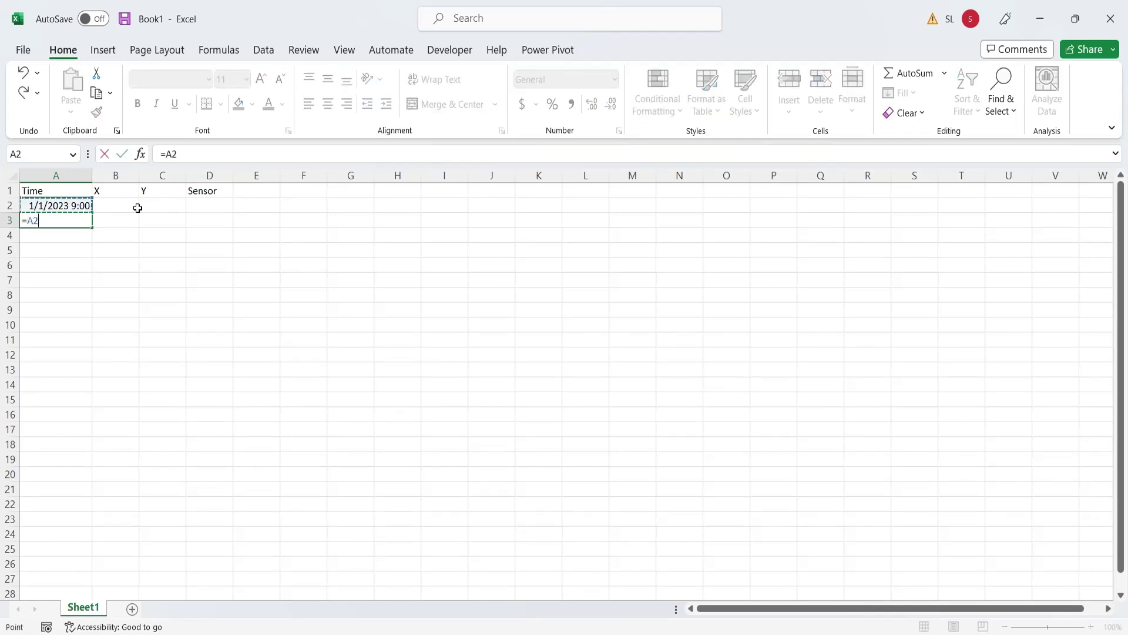
{"action": "type", "text": "+rand"}
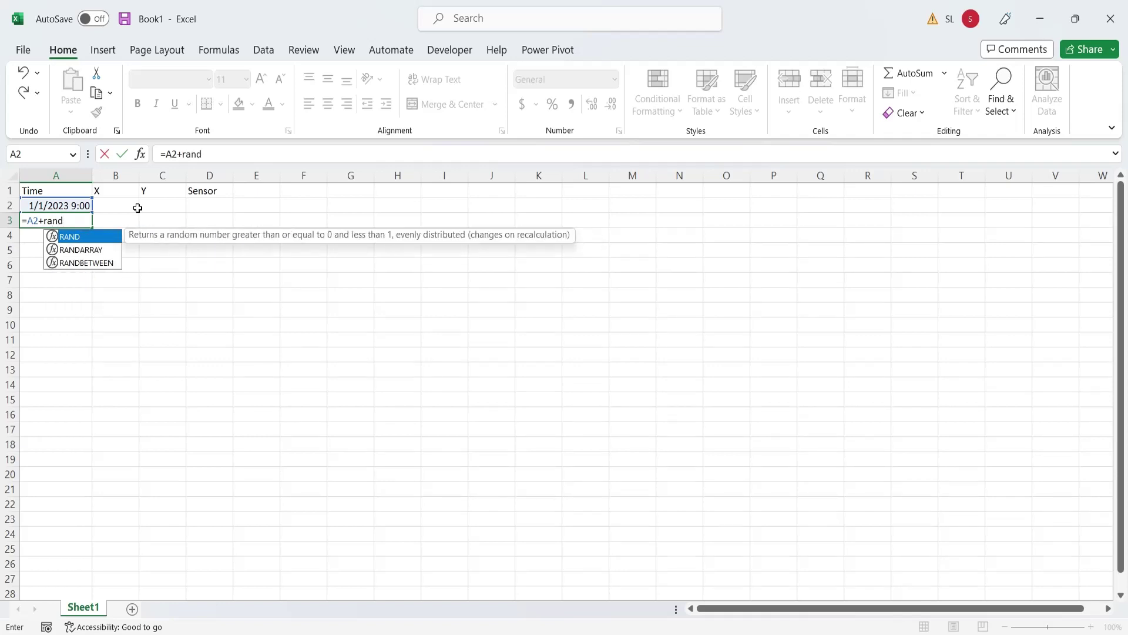
{"action": "double_click", "coordinate": [80, 262]}
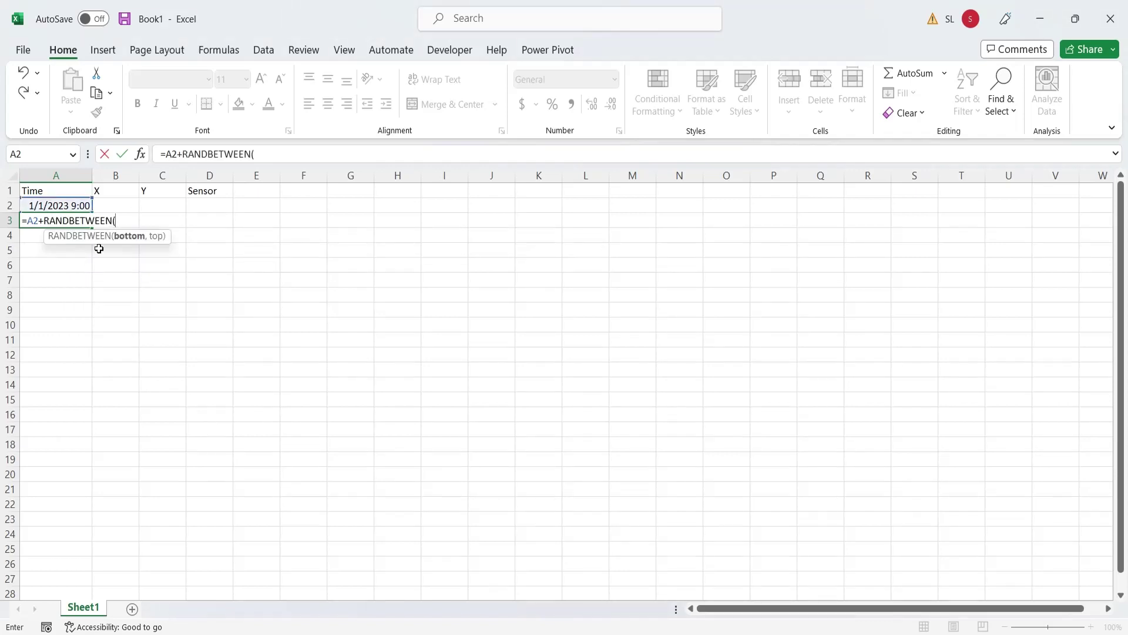
{"action": "type", "text": "1,10)"}
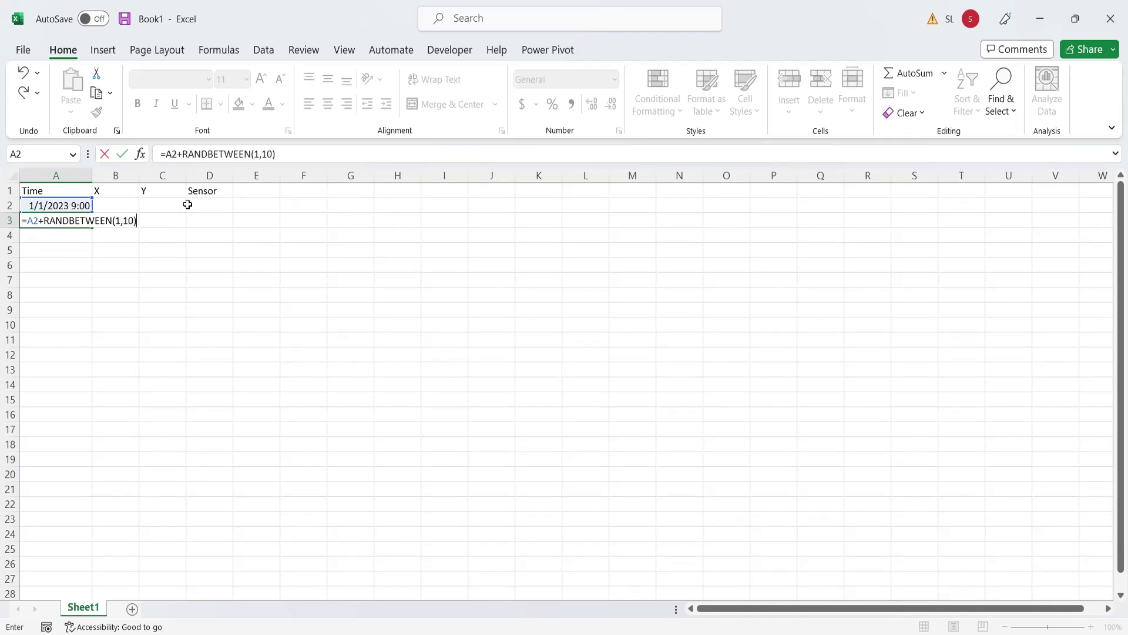
{"action": "type", "text": "/1440"}
{"action": "key", "text": "Return"}
Fill the A3 time formula down column A to row 163
{"action": "left_click", "coordinate": [44, 221]}
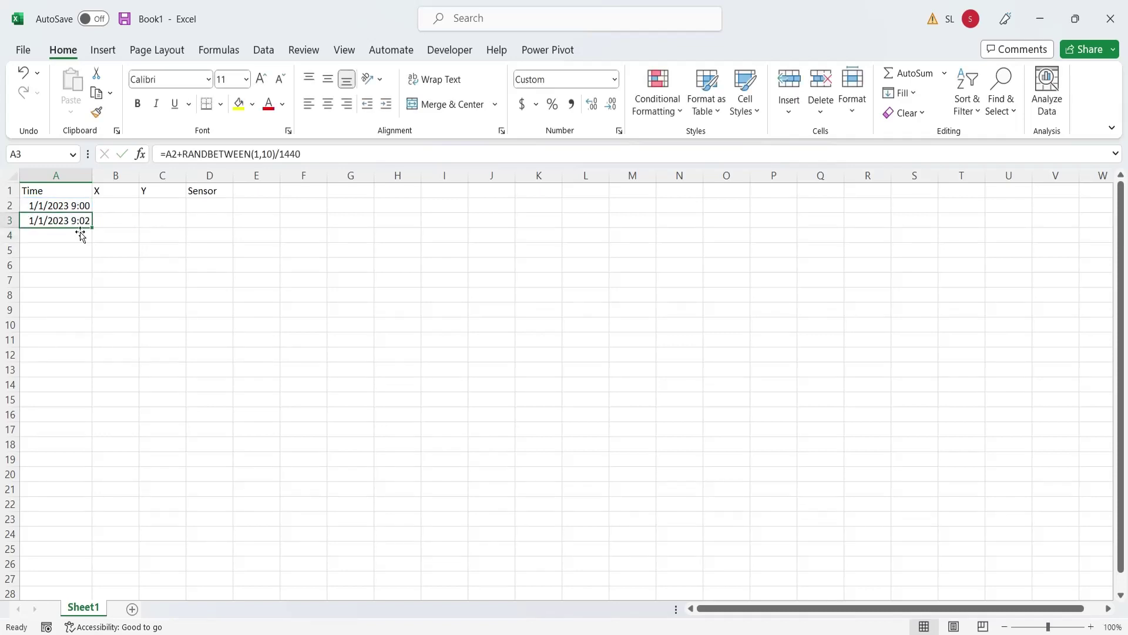
{"action": "left_click_drag", "start_coordinate": [92, 228], "coordinate": [134, 569]}
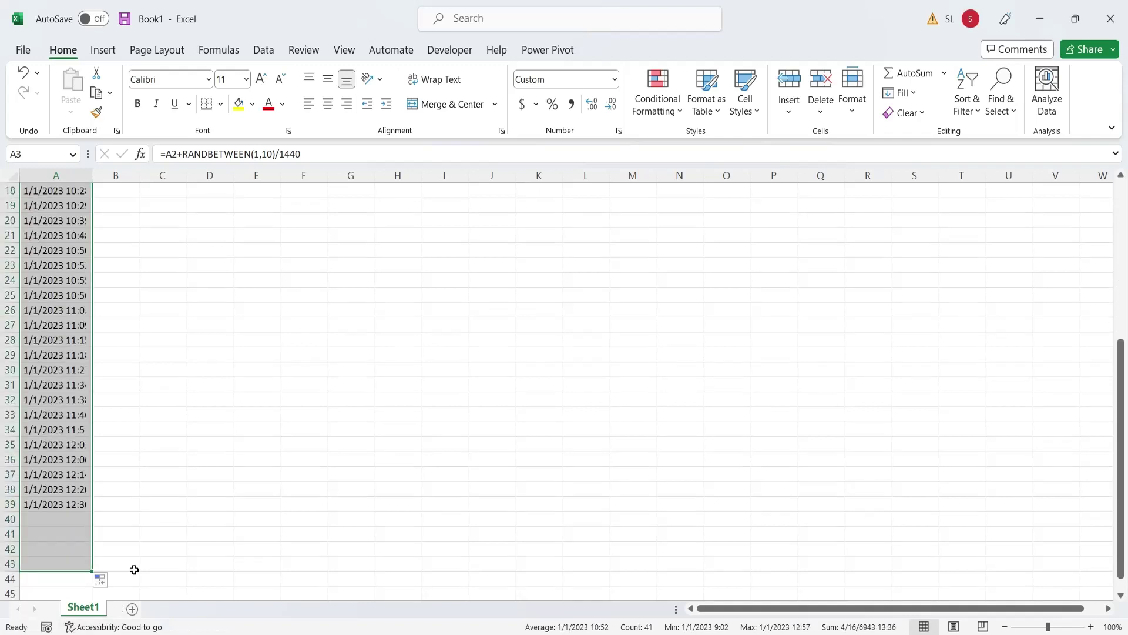
{"action": "scroll", "coordinate": [134, 570], "scroll_direction": "down", "scroll_amount": 5}
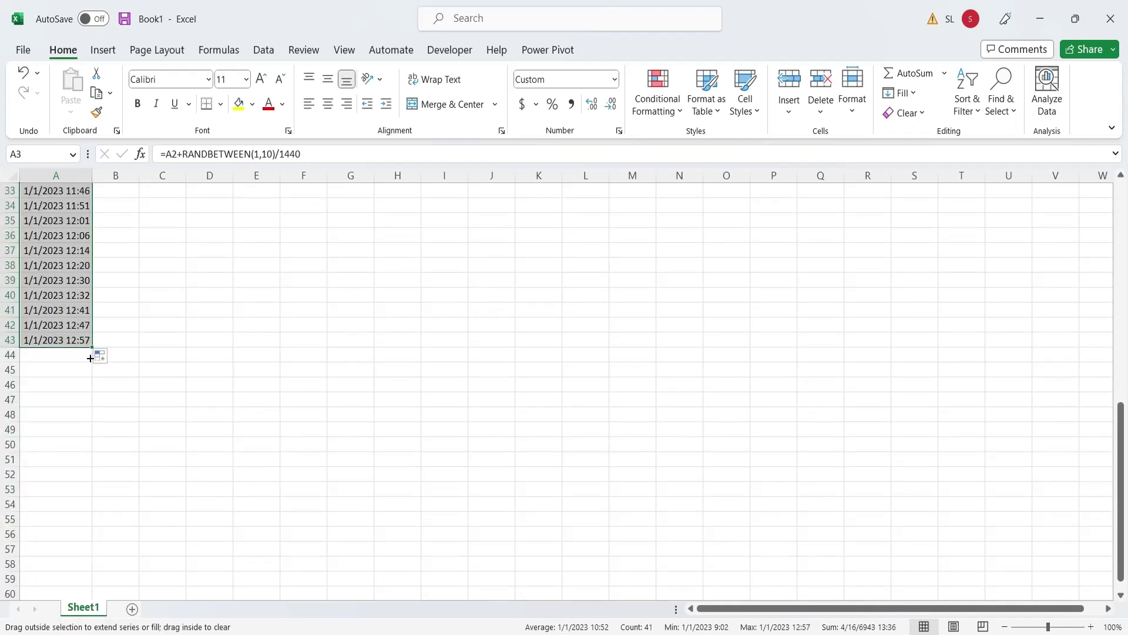
{"action": "mouse_move", "coordinate": [90, 357]}
{"action": "left_mouse_down"}
{"action": "mouse_move", "coordinate": [94, 587]}
{"action": "mouse_move", "coordinate": [88, 370]}
{"action": "left_mouse_up"}
{"action": "left_click", "coordinate": [118, 370]}
{"action": "key", "text": "ctrl+Up"}
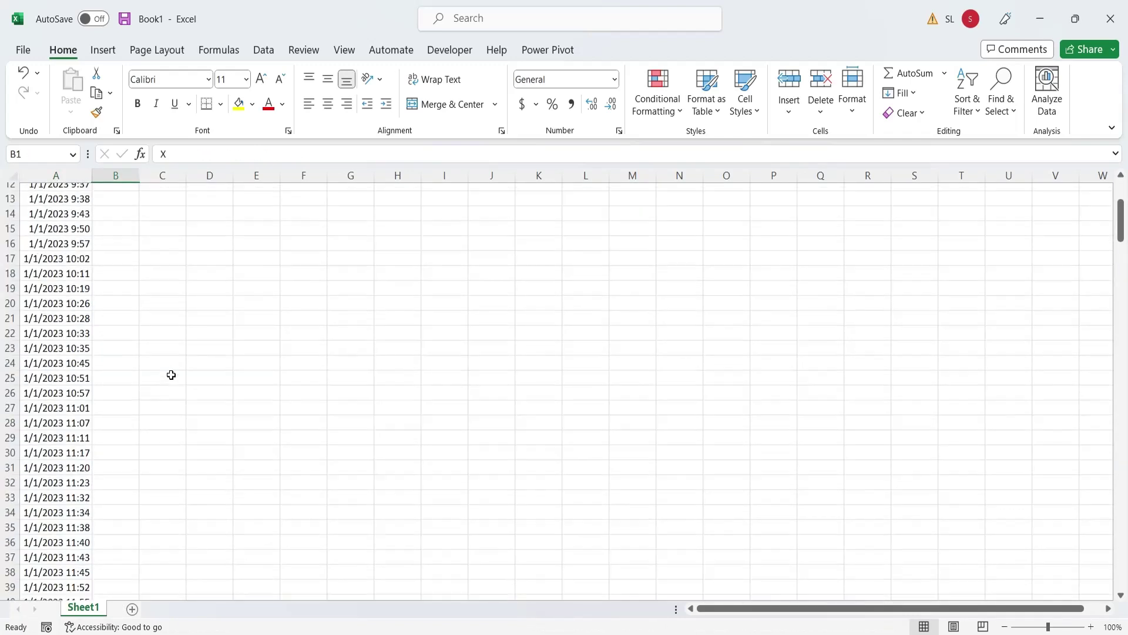
Fill the X and Y columns with =RANDBETWEEN(10,90) down all data rows
{"action": "left_click", "coordinate": [120, 203]}
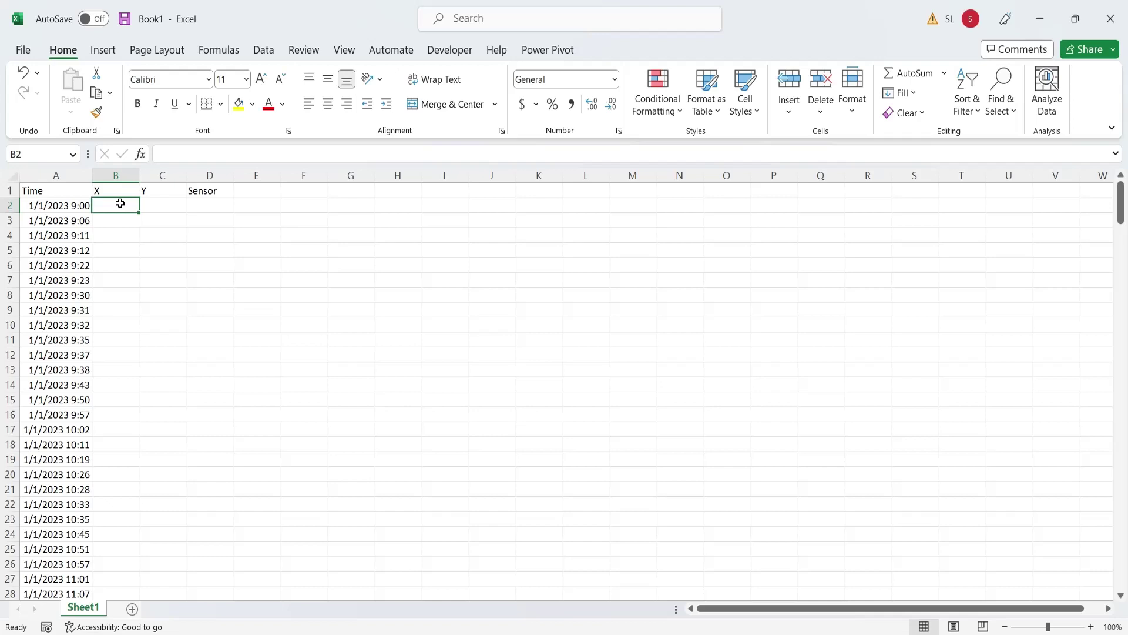
{"action": "type", "text": "=rand"}
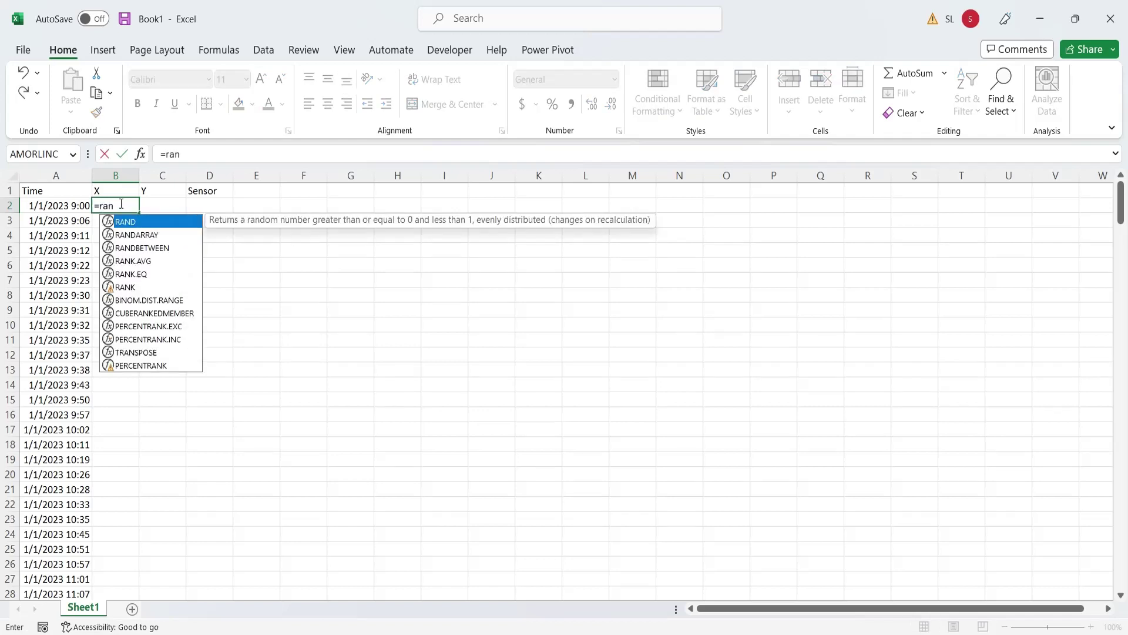
{"action": "double_click", "coordinate": [121, 248]}
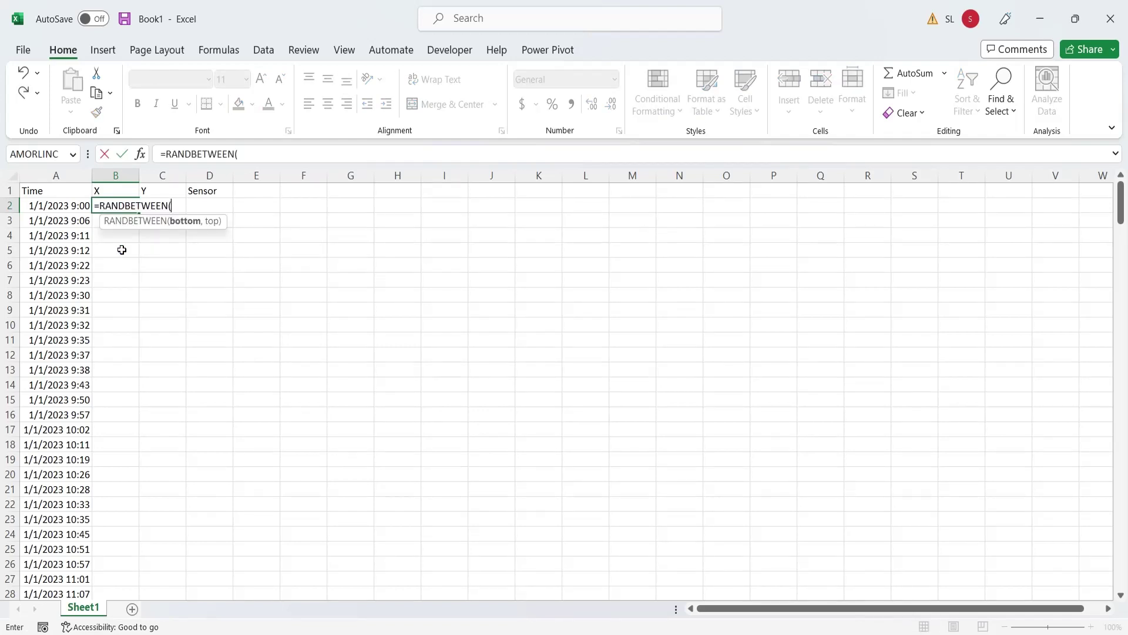
{"action": "type", "text": "10,90)"}
{"action": "key", "text": "Tab"}
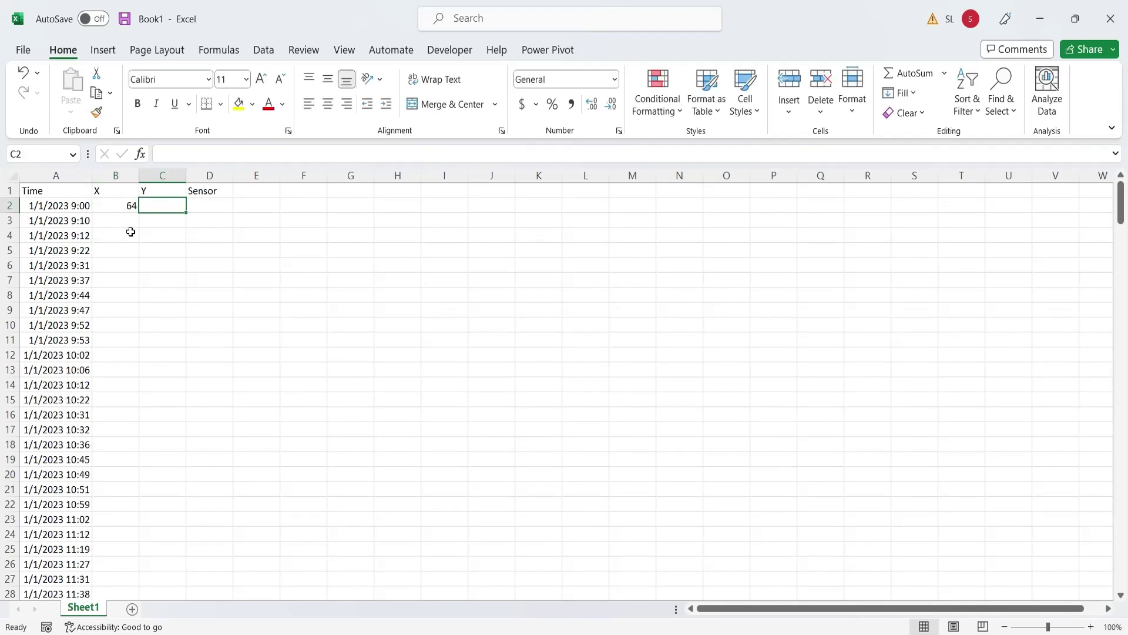
{"action": "left_click", "coordinate": [131, 204]}
{"action": "left_click_drag", "start_coordinate": [139, 212], "coordinate": [186, 210]}
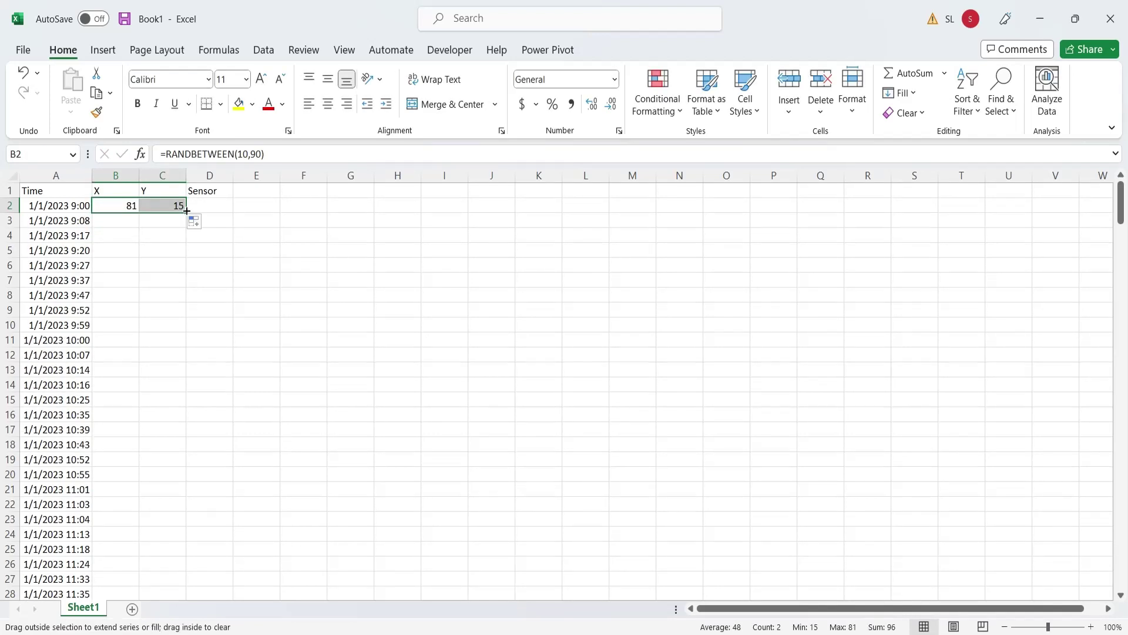
{"action": "double_click", "coordinate": [186, 212]}
Enter a RANDBETWEEN Sensor formula in D2 and fill it down the column
{"action": "left_click", "coordinate": [210, 206]}
{"action": "type", "text": "=rand"}
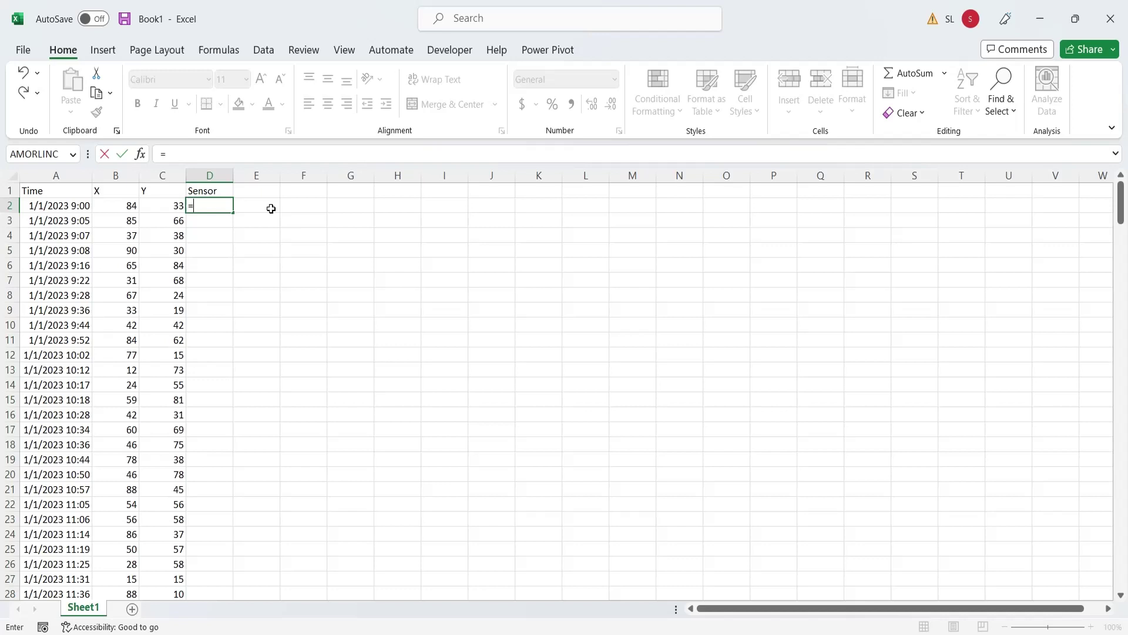
{"action": "double_click", "coordinate": [235, 248]}
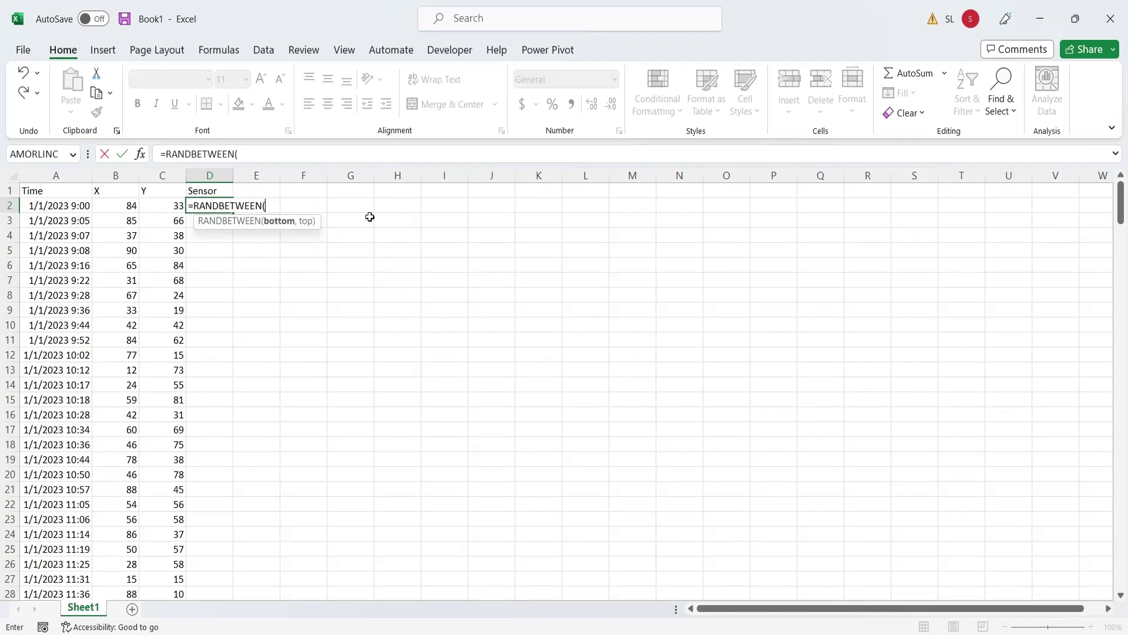
{"action": "type", "text": "1"}
{"action": "type", "text": ",100)"}
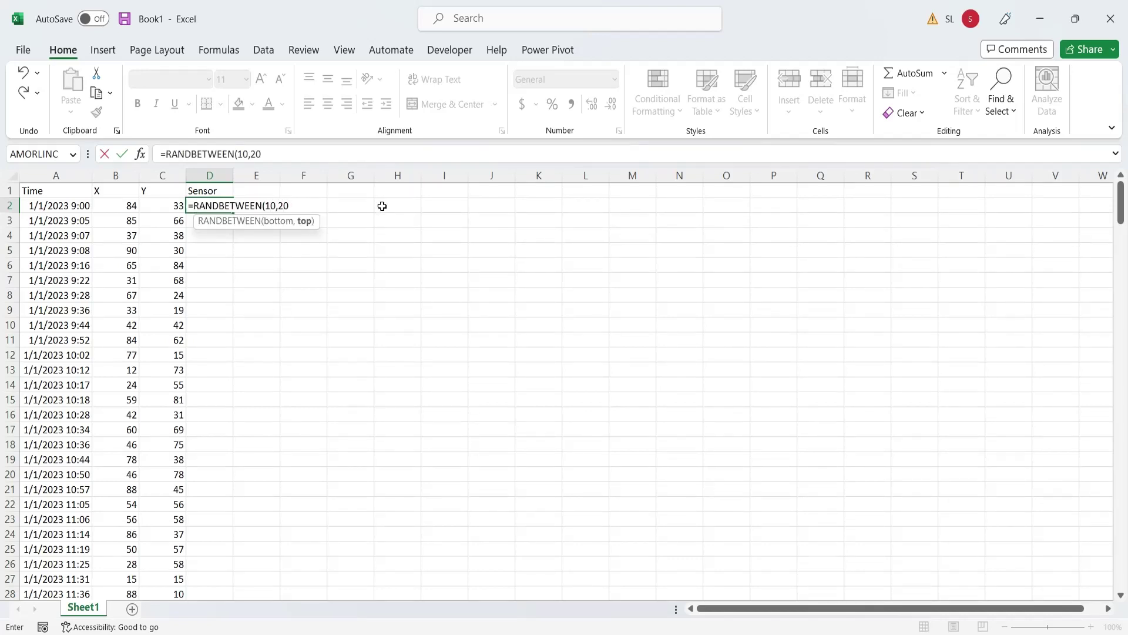
{"action": "key", "text": "Return"}
{"action": "left_click", "coordinate": [216, 205]}
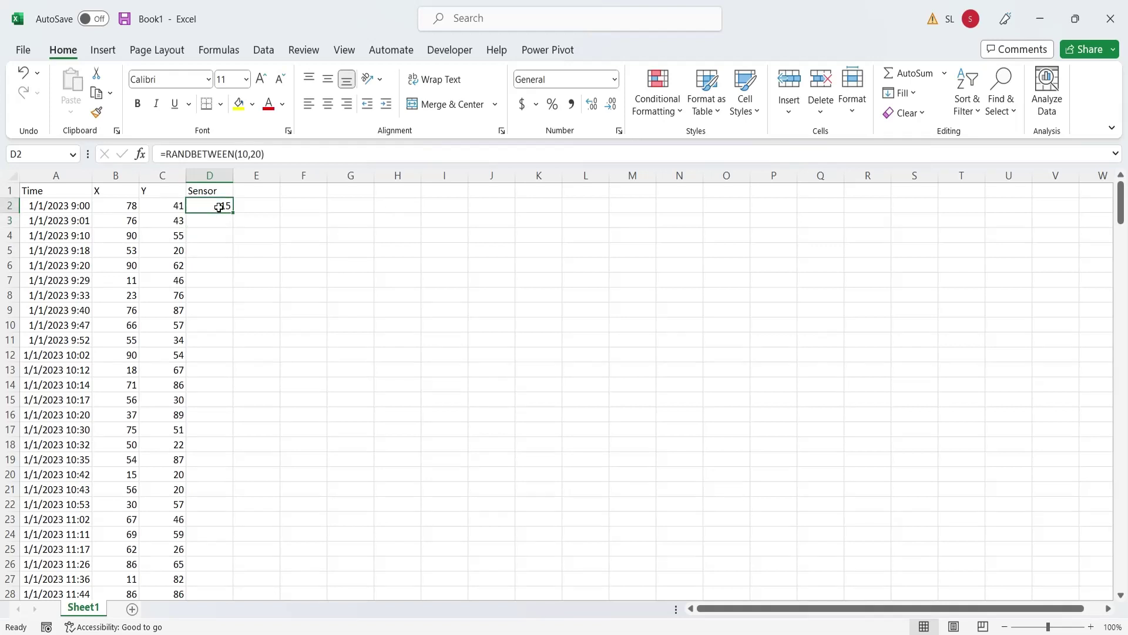
{"action": "double_click", "coordinate": [233, 213]}
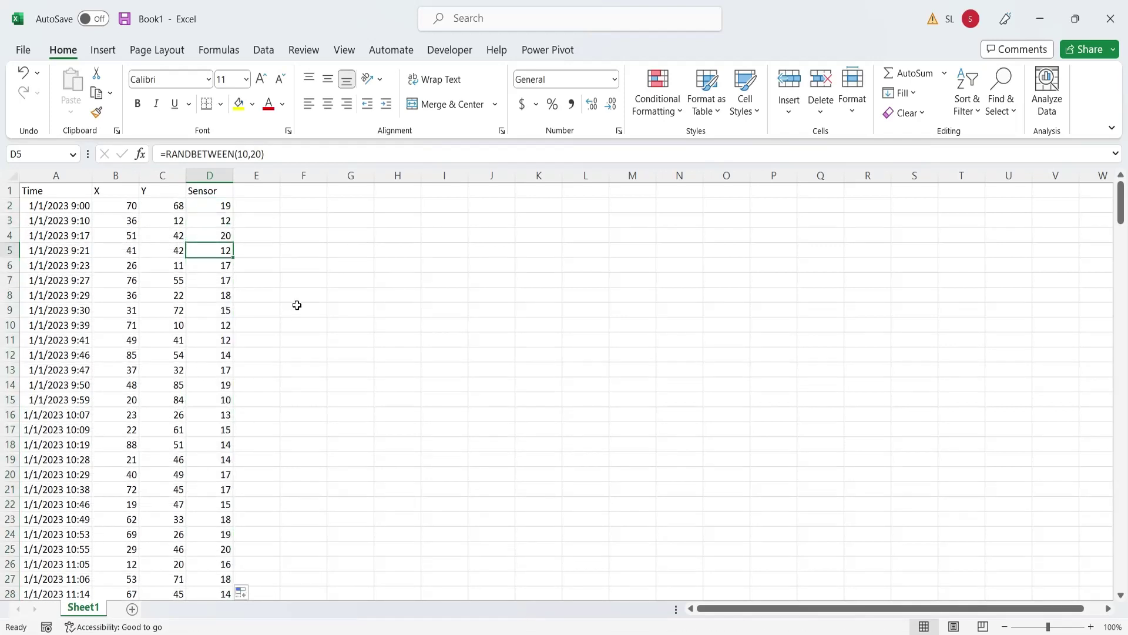
{"action": "left_click", "coordinate": [324, 279]}
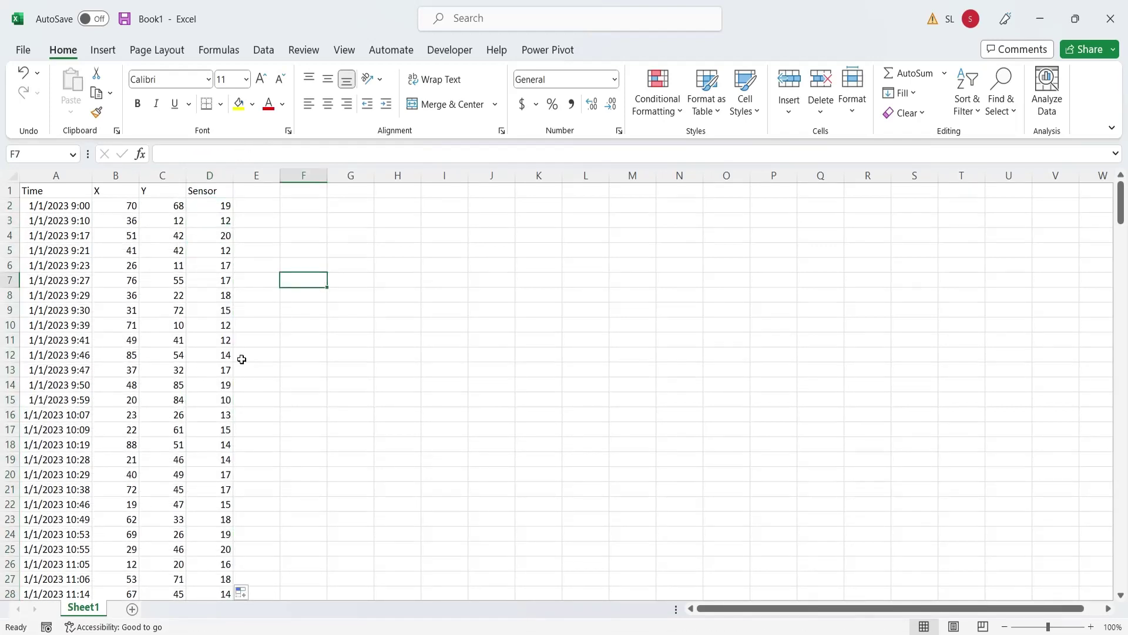
Launch 3D Maps from Insert > 3D Map > Open 3D Maps
{"action": "left_click", "coordinate": [114, 51]}
{"action": "left_click", "coordinate": [590, 105]}
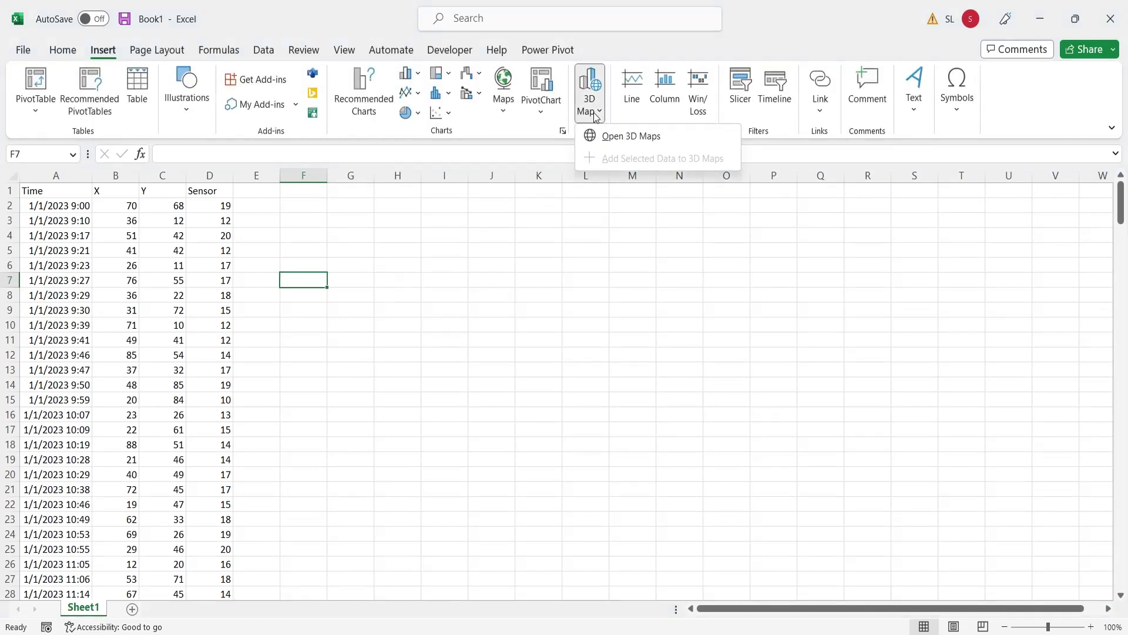
{"action": "left_click", "coordinate": [592, 138]}
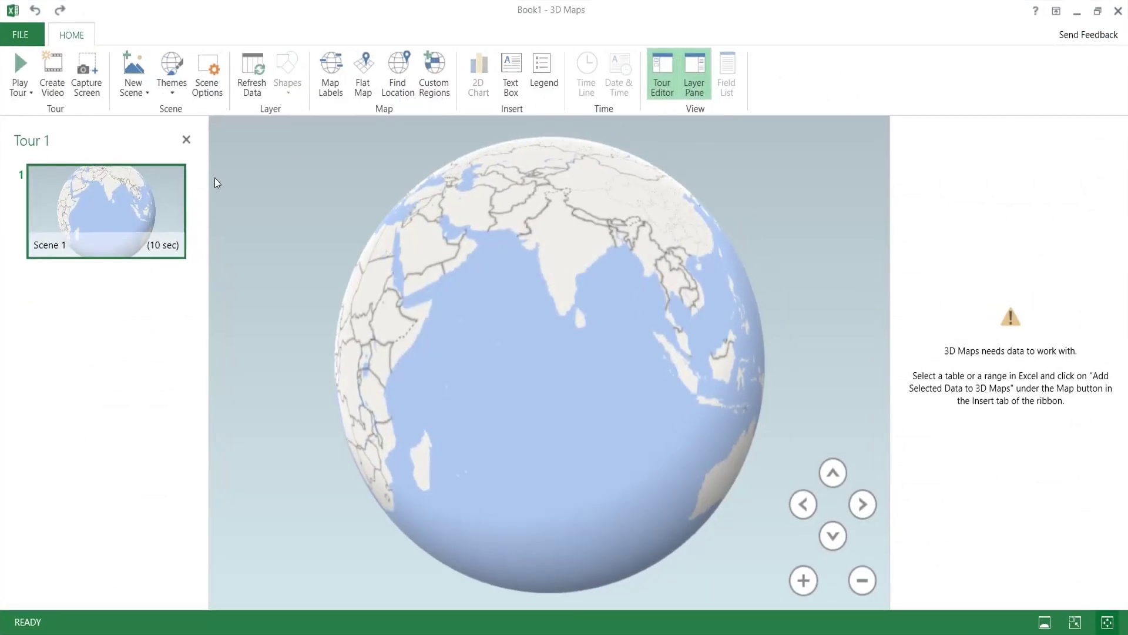
Create a new custom-map scene with office-floorplan.png as the background
{"action": "left_click", "coordinate": [187, 139]}
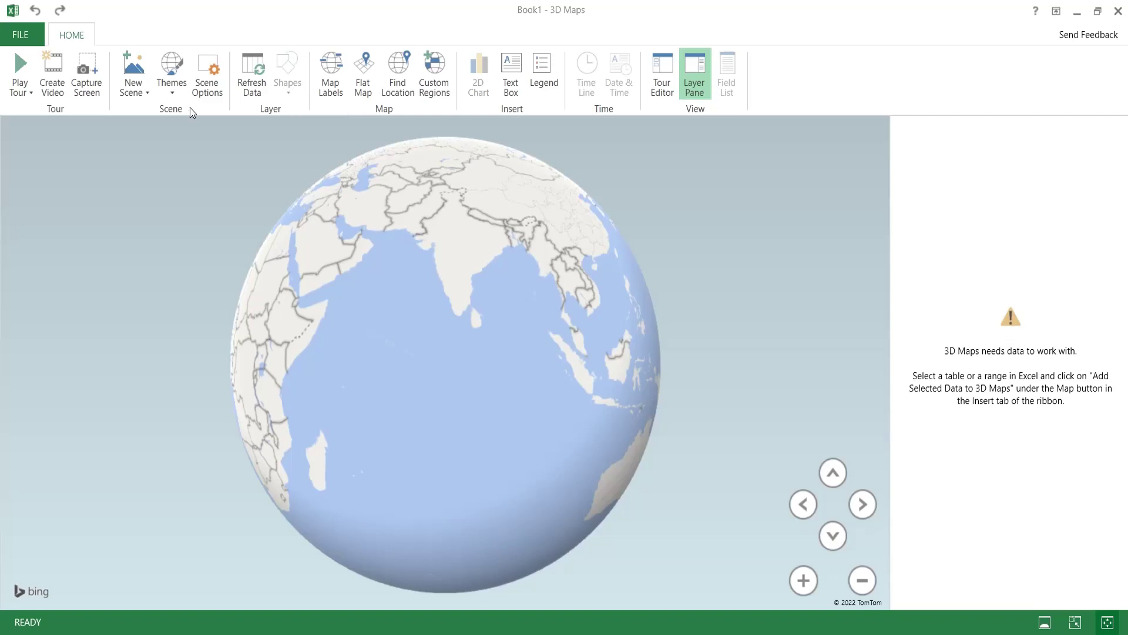
{"action": "left_click", "coordinate": [135, 93]}
{"action": "left_click", "coordinate": [156, 273]}
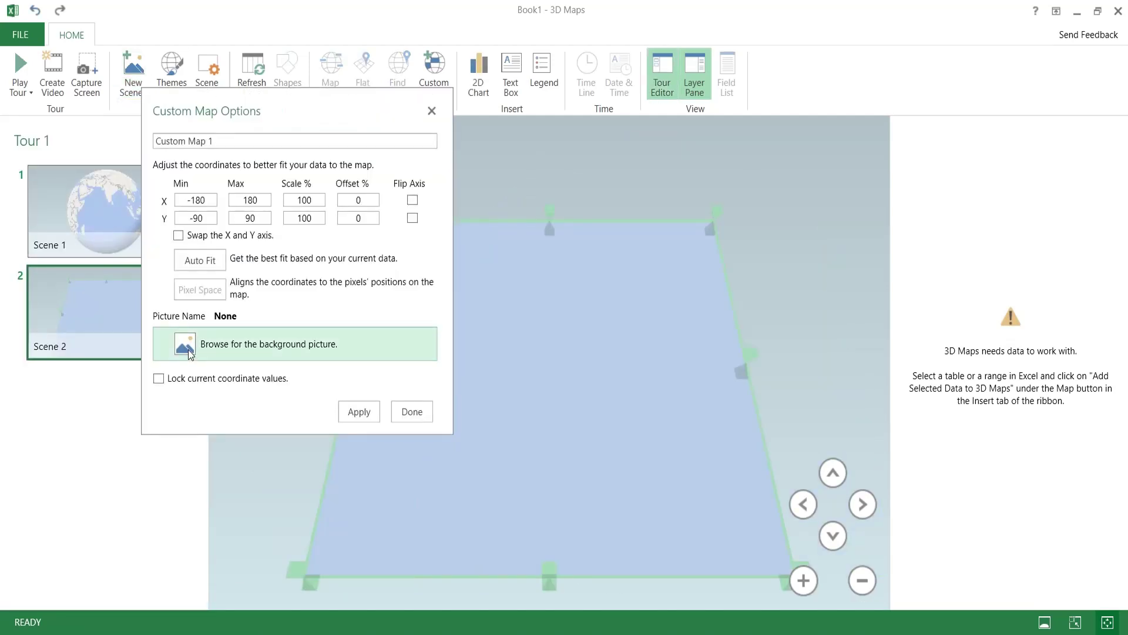
{"action": "left_click", "coordinate": [184, 343]}
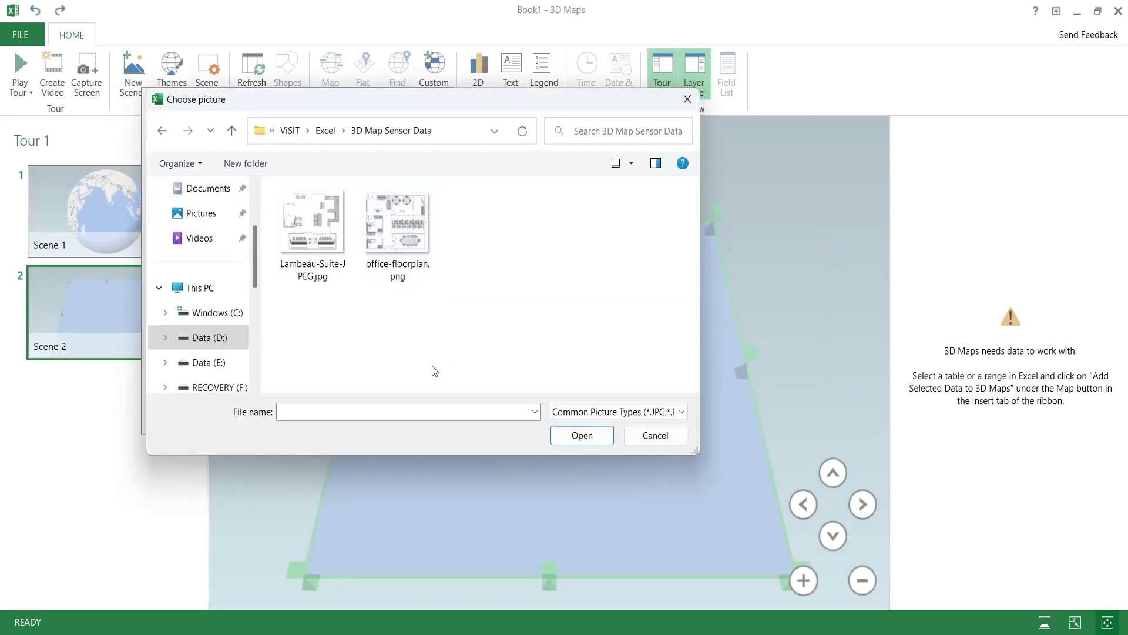
{"action": "left_click", "coordinate": [401, 259]}
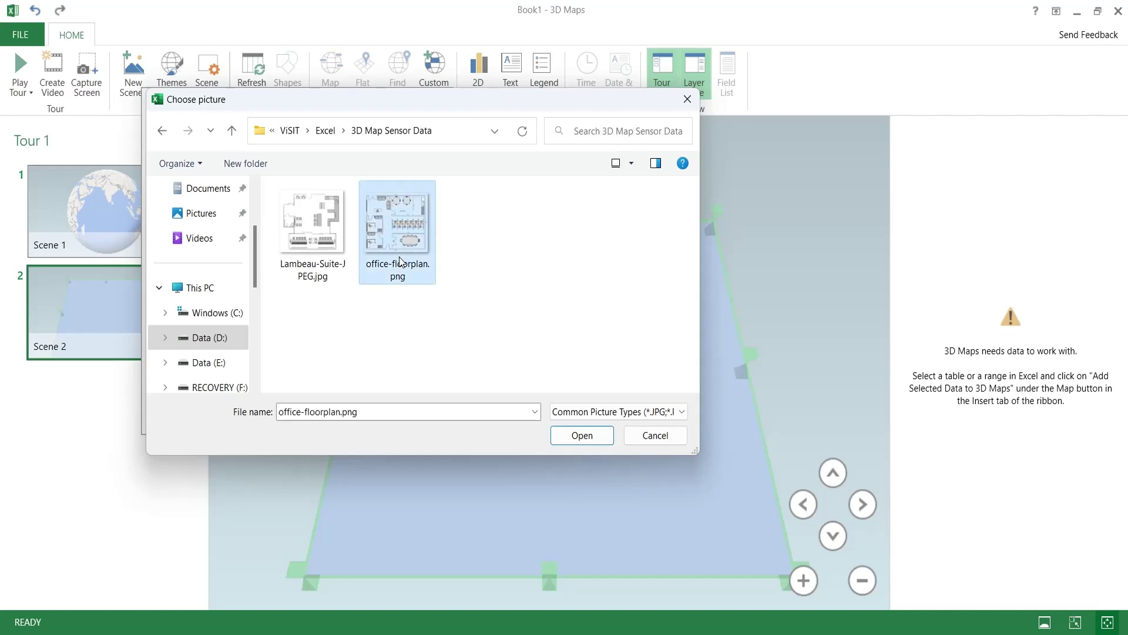
{"action": "left_click", "coordinate": [570, 437]}
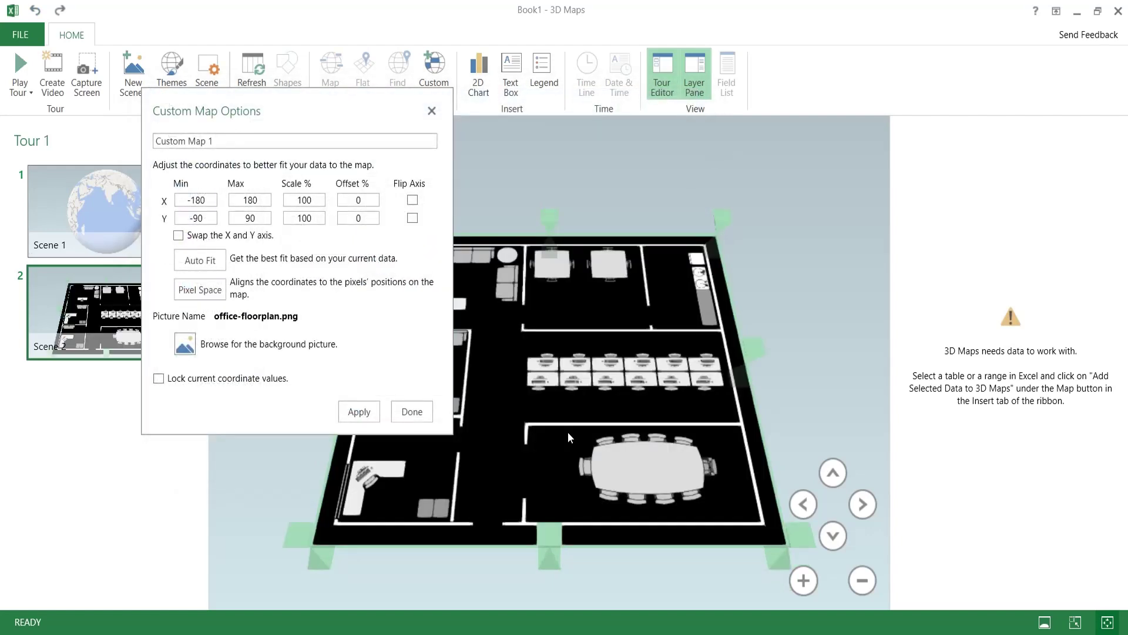
{"action": "left_click", "coordinate": [370, 416]}
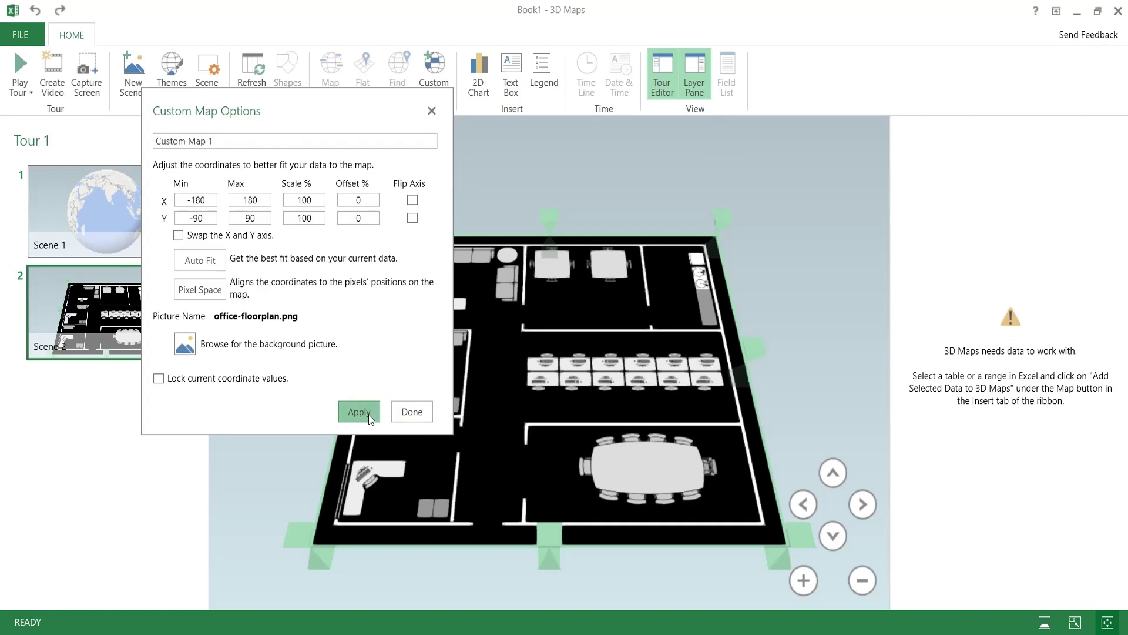
{"action": "left_click", "coordinate": [412, 412]}
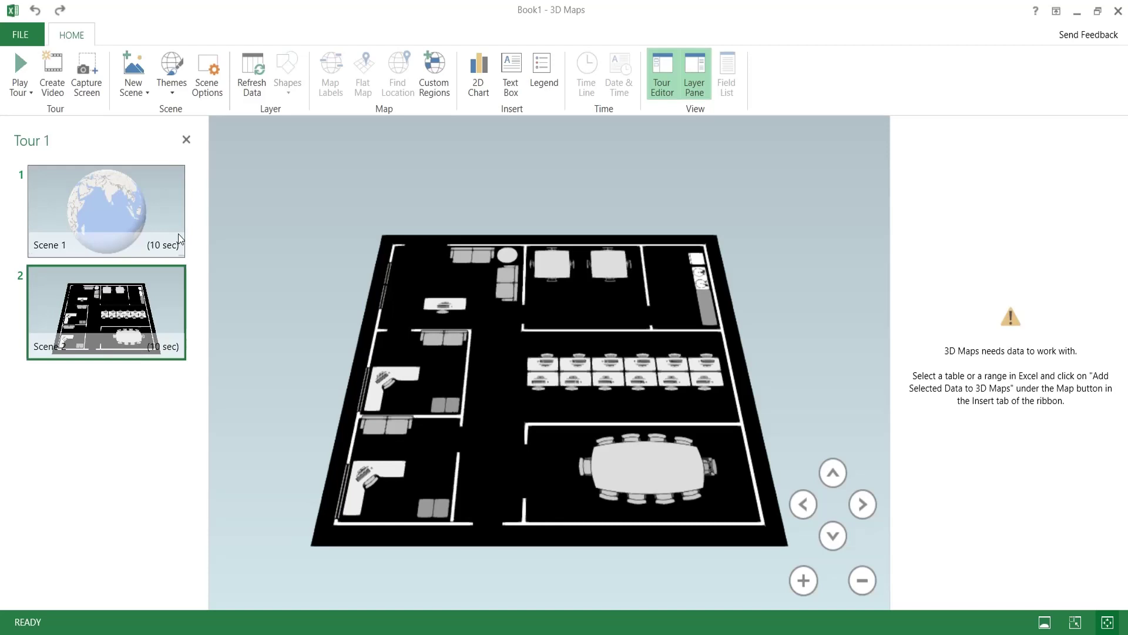
Delete the globe Scene 1 and recentre the floor-plan view
{"action": "left_click", "coordinate": [177, 240]}
{"action": "left_click", "coordinate": [175, 244]}
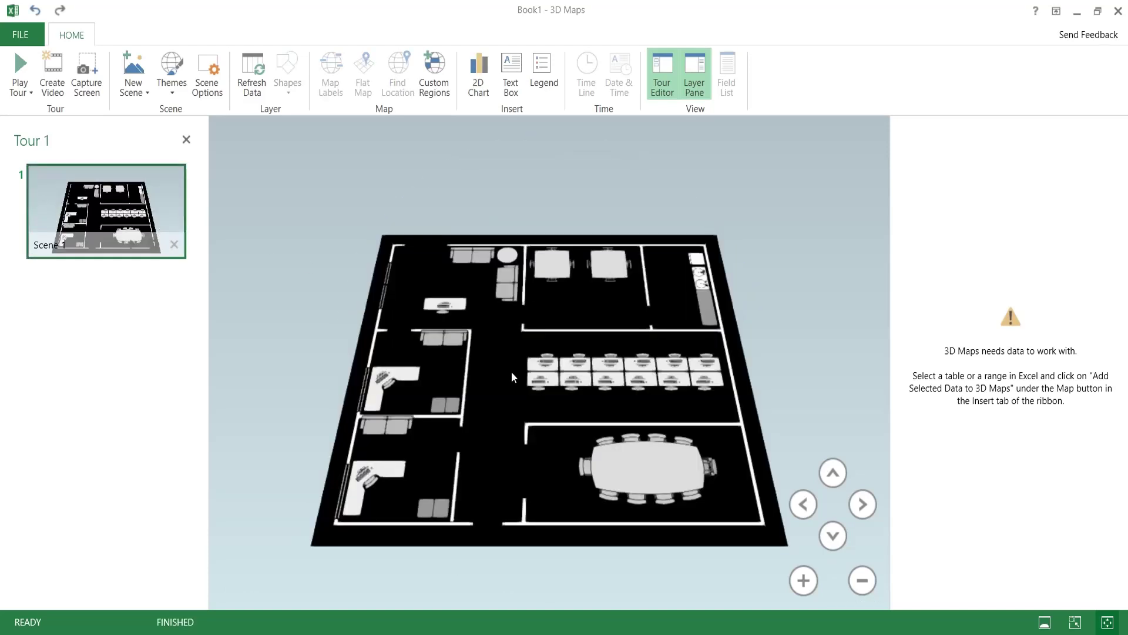
{"action": "left_click_drag", "start_coordinate": [551, 390], "coordinate": [529, 362]}
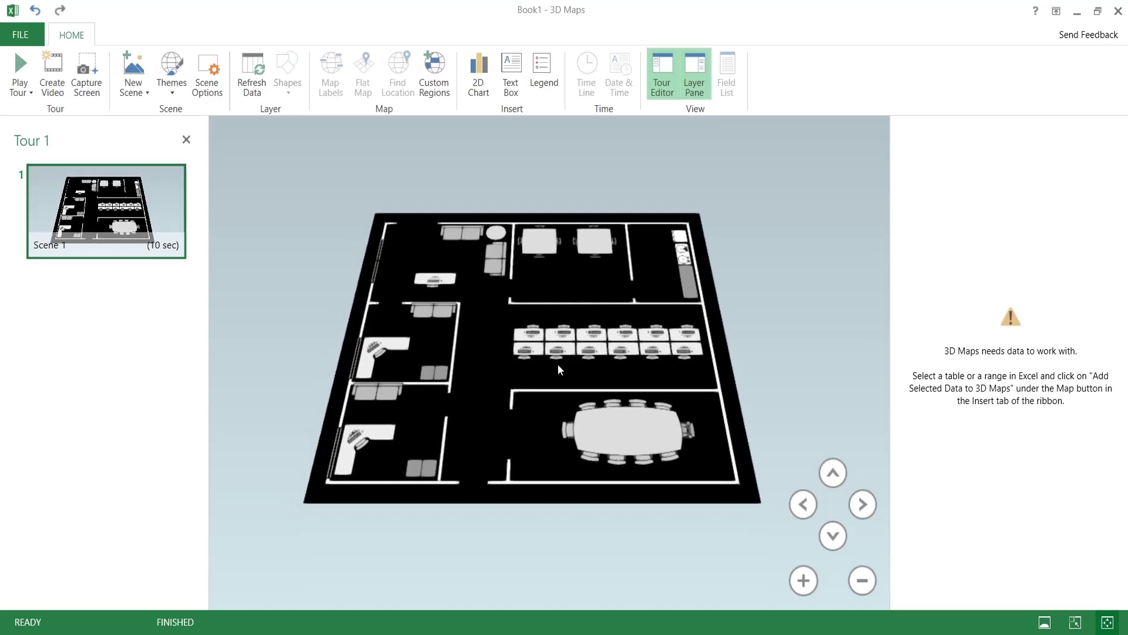
{"action": "right_click", "coordinate": [556, 379]}
{"action": "left_click", "coordinate": [543, 387]}
In the workbook, move the 3D Maps Tours note off the data
{"action": "left_click", "coordinate": [147, 590]}
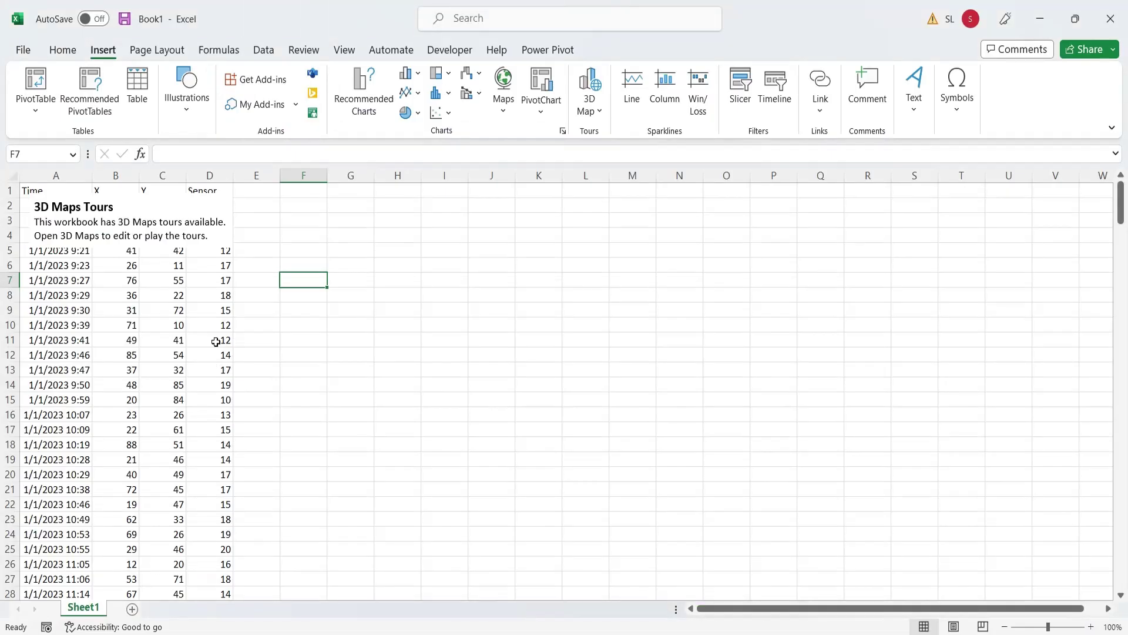
{"action": "left_click", "coordinate": [127, 241]}
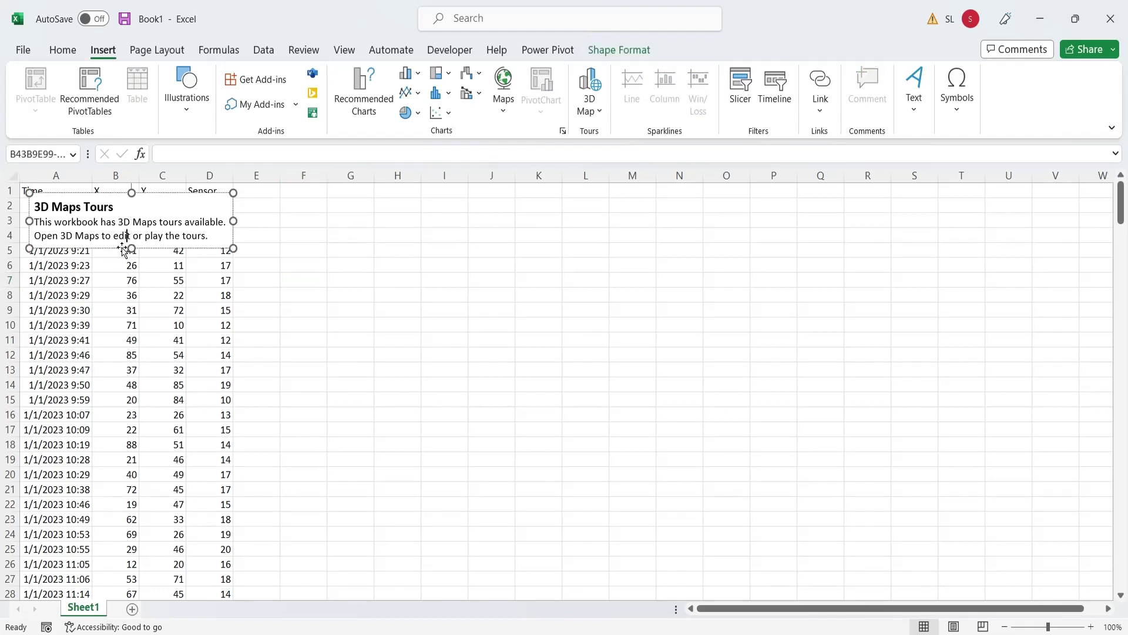
{"action": "left_click_drag", "start_coordinate": [123, 248], "coordinate": [351, 257]}
Select the table A1:D163 and add it to 3D Maps
{"action": "left_click_drag", "start_coordinate": [49, 190], "coordinate": [210, 271]}
{"action": "key", "text": "ctrl+shift+Down"}
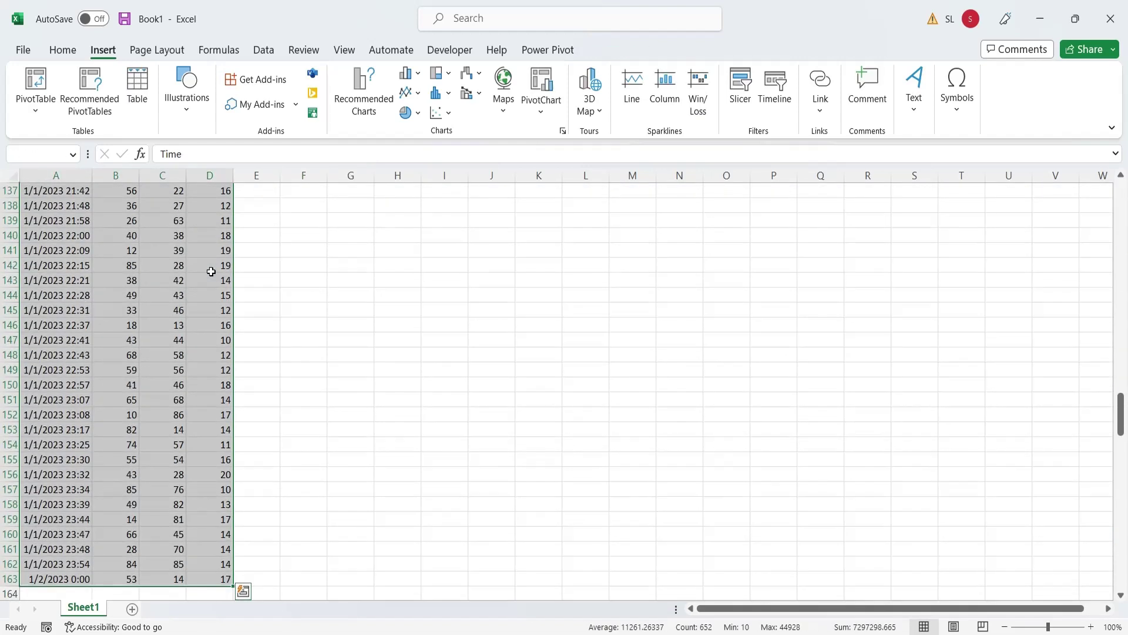
{"action": "left_click", "coordinate": [593, 117]}
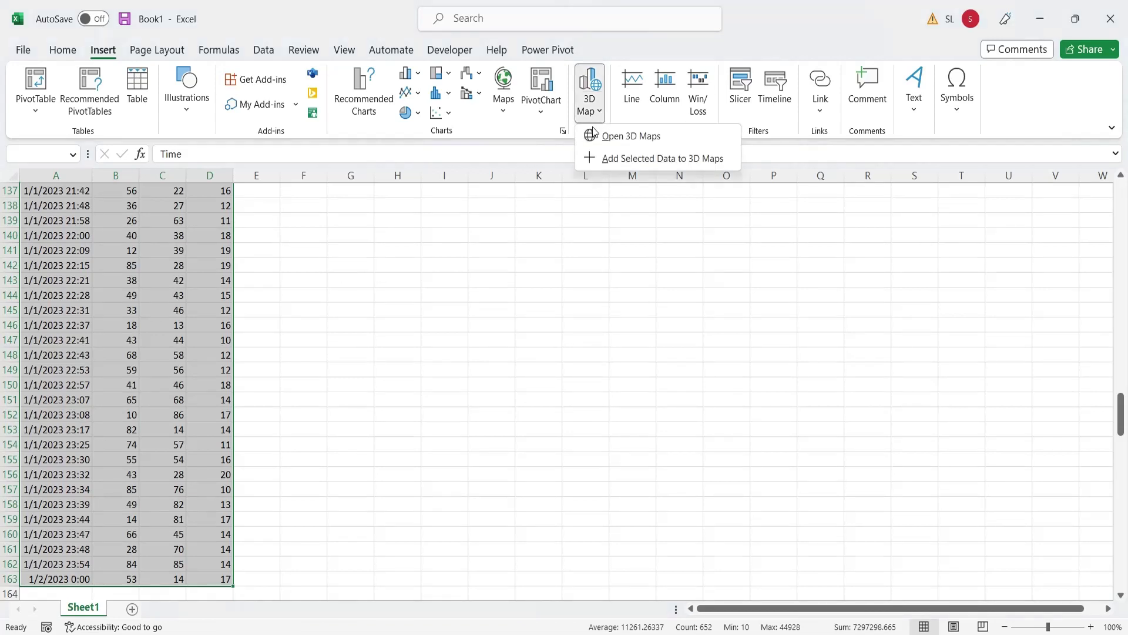
{"action": "left_click", "coordinate": [661, 160]}
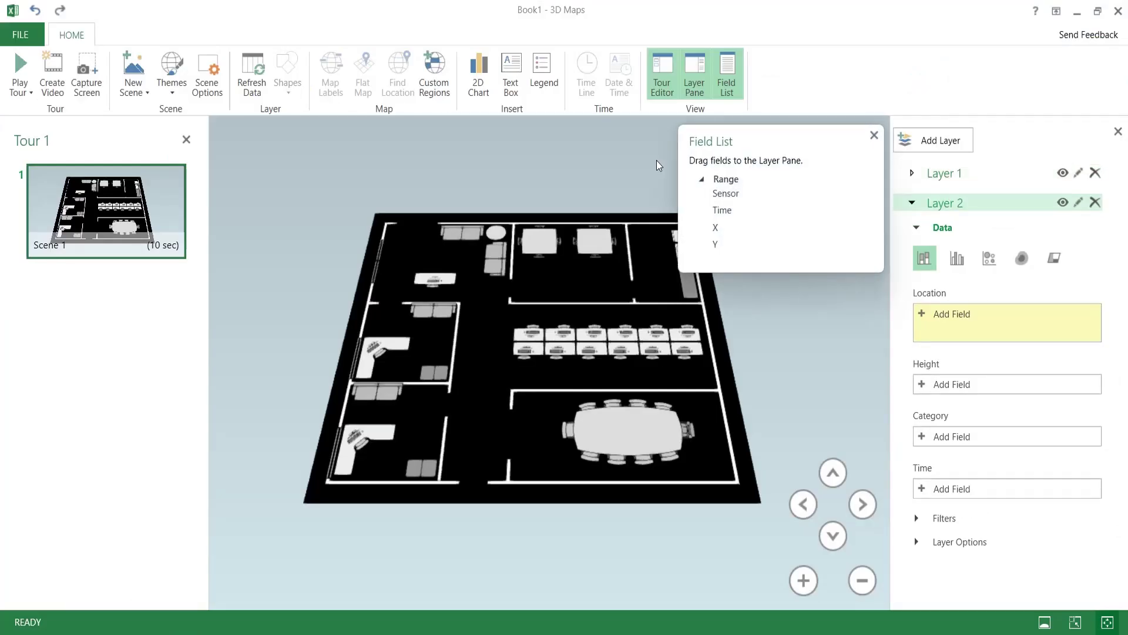
Add X and Y as Layer 2 Location fields, typed as X Coordinate and Y Coordinate
{"action": "left_click_drag", "start_coordinate": [740, 251], "coordinate": [940, 300]}
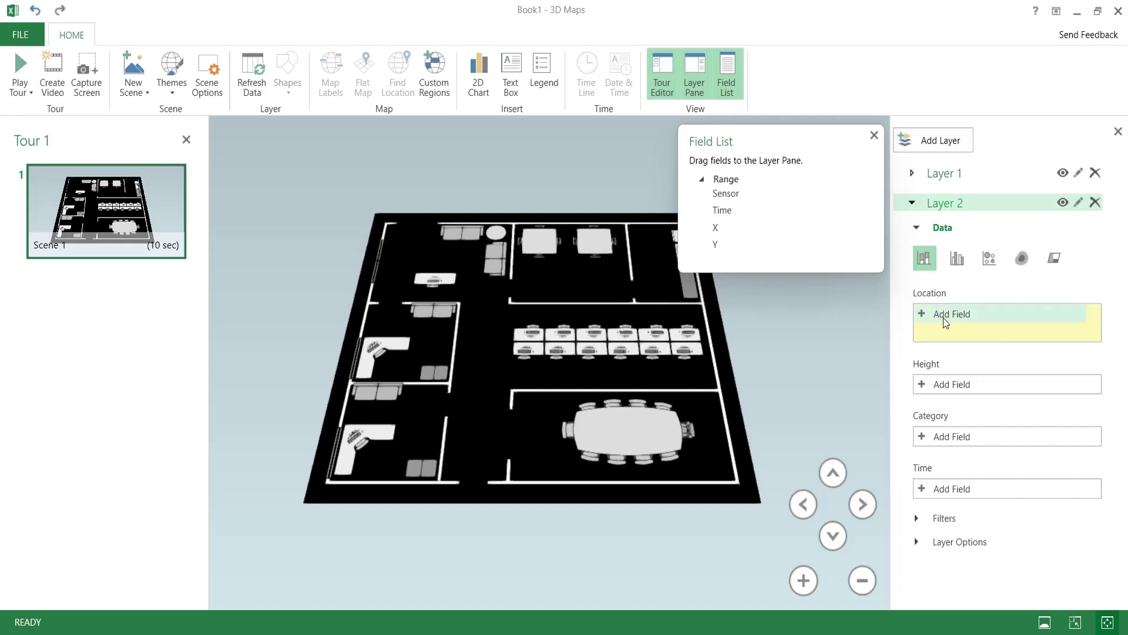
{"action": "left_click", "coordinate": [944, 320]}
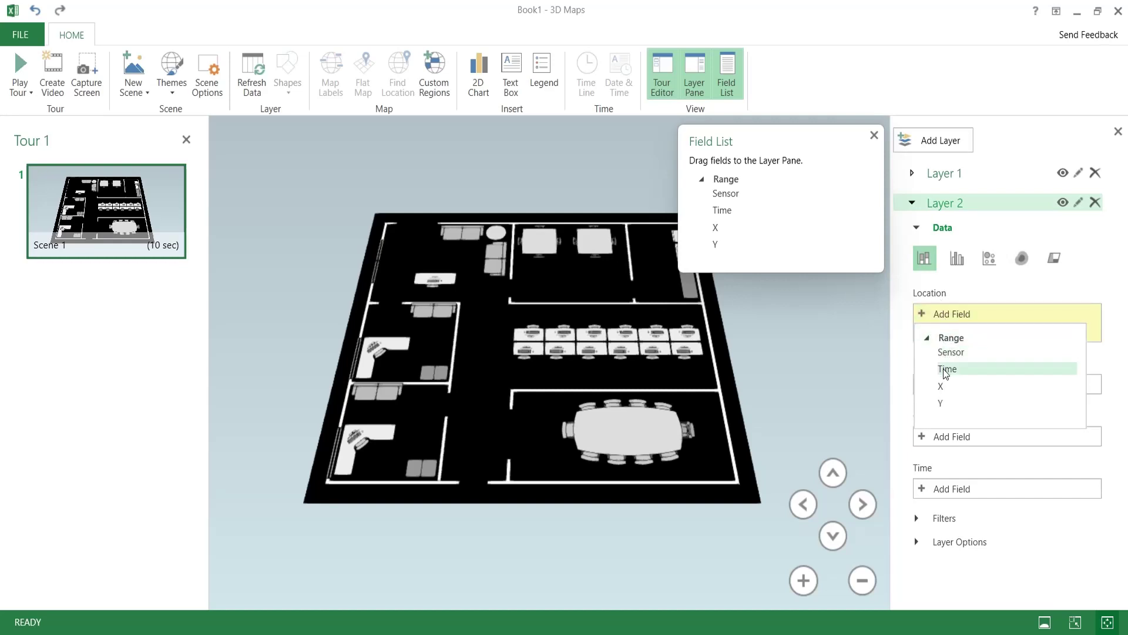
{"action": "left_click", "coordinate": [943, 386]}
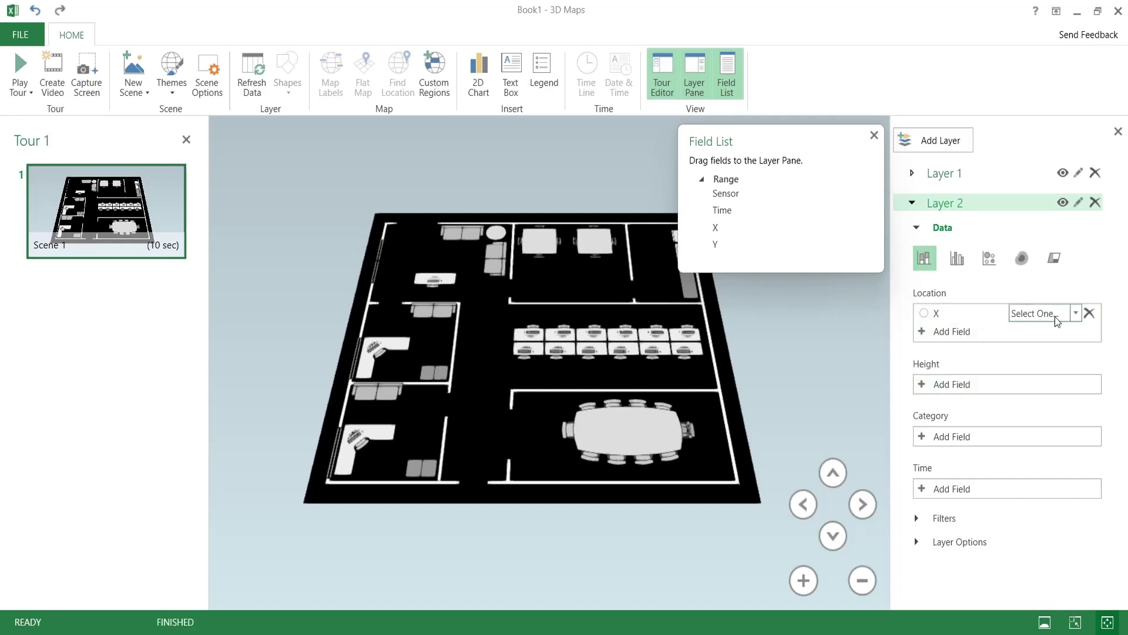
{"action": "left_click", "coordinate": [955, 331]}
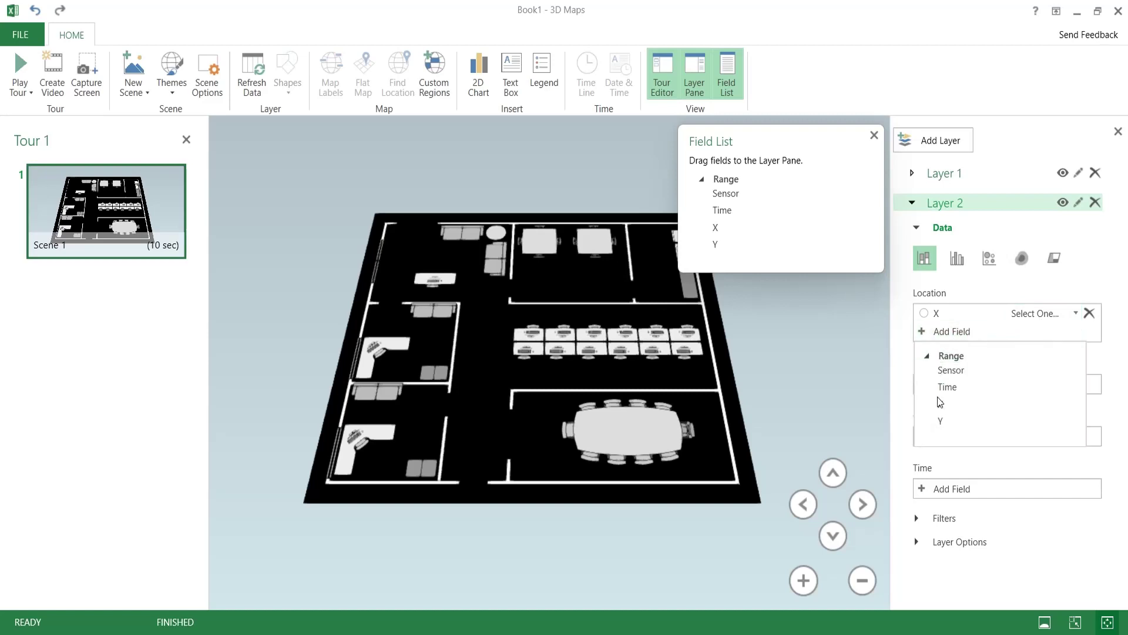
{"action": "left_click", "coordinate": [941, 421]}
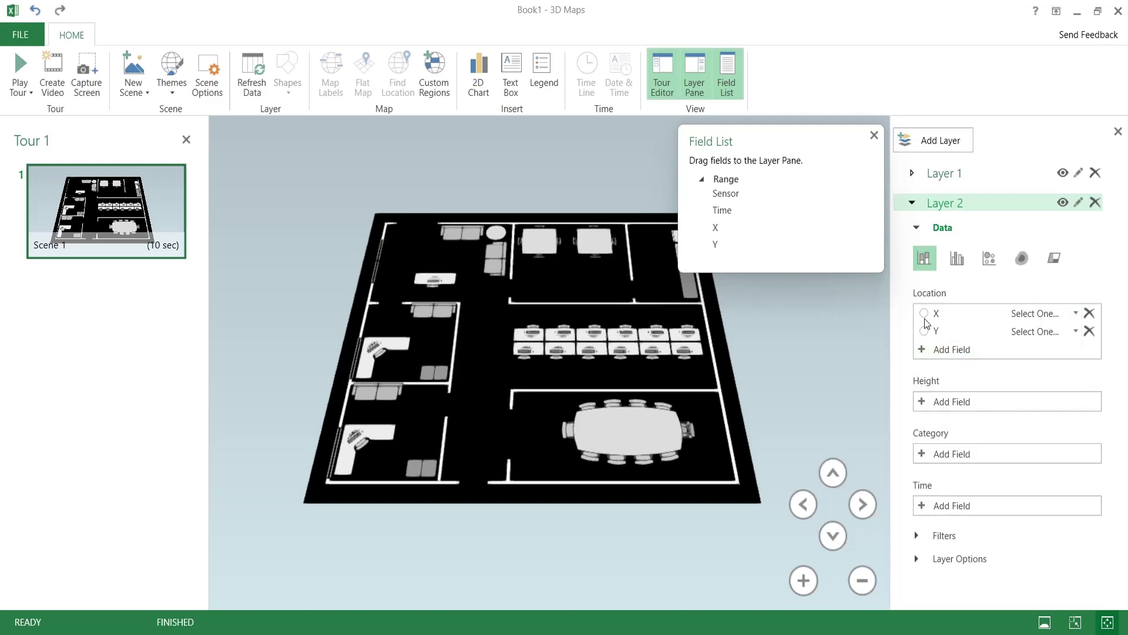
{"action": "left_click", "coordinate": [1074, 314]}
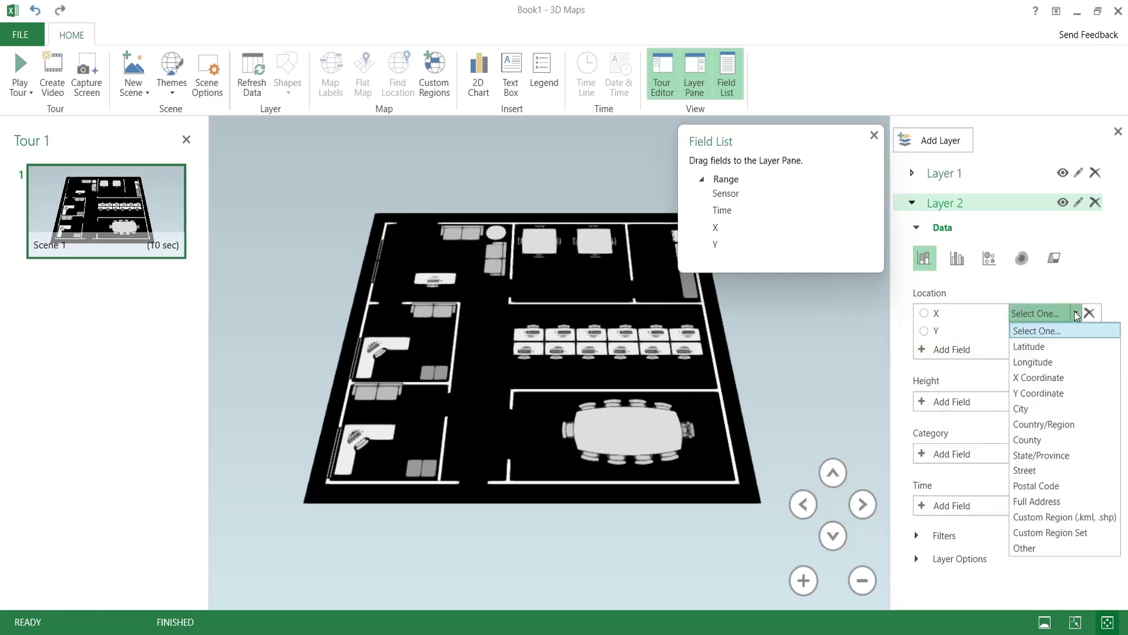
{"action": "left_click", "coordinate": [1024, 378]}
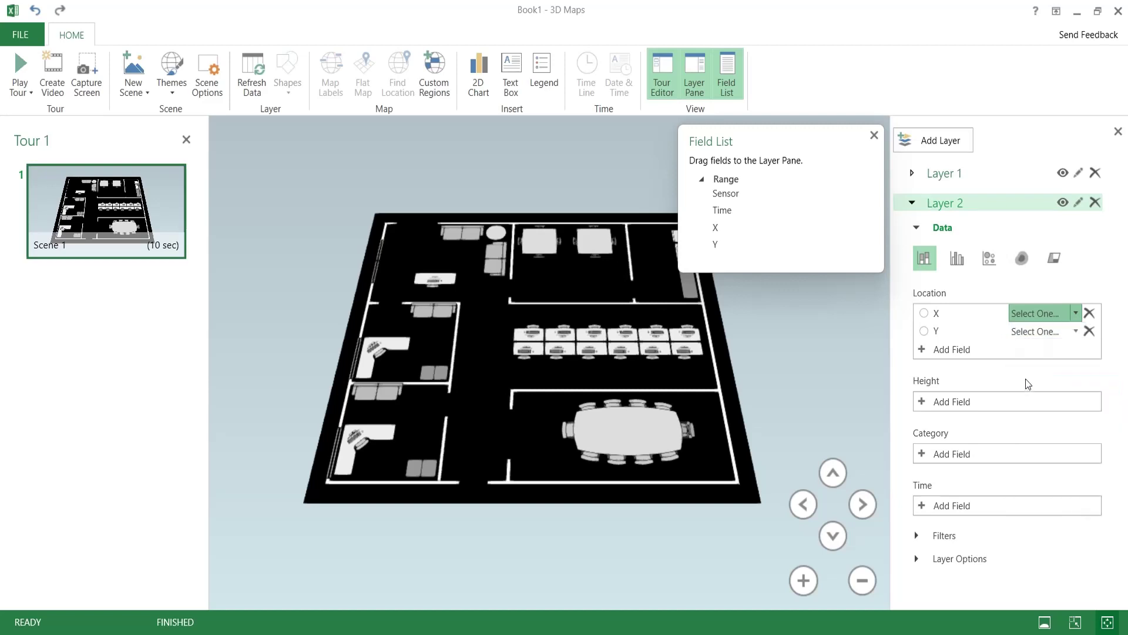
{"action": "left_click", "coordinate": [1075, 331]}
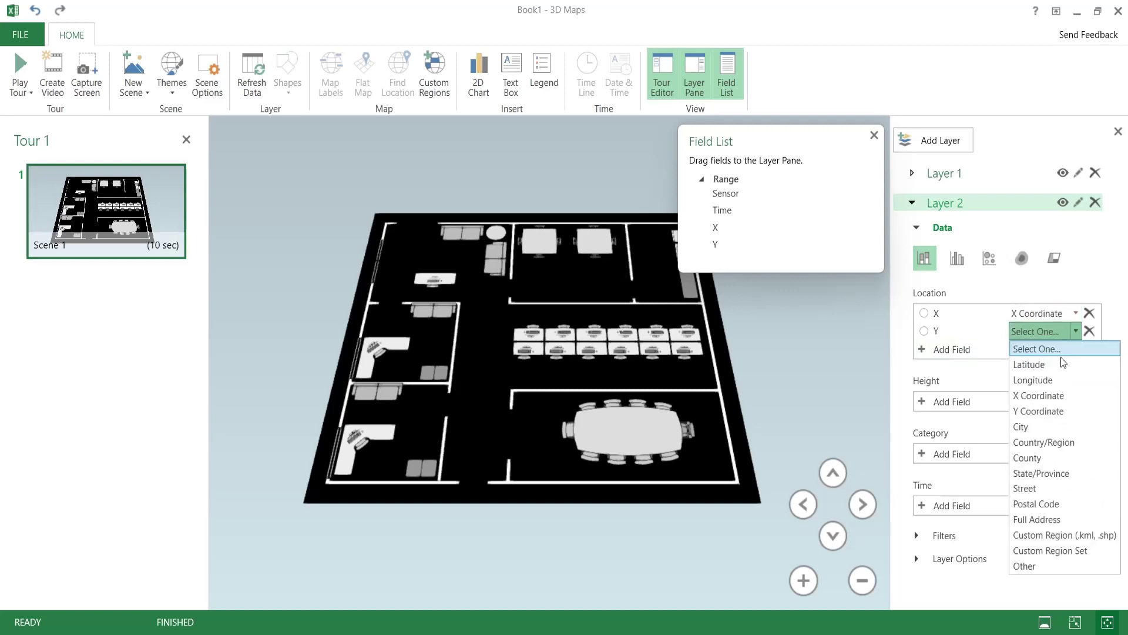
{"action": "left_click", "coordinate": [1043, 409]}
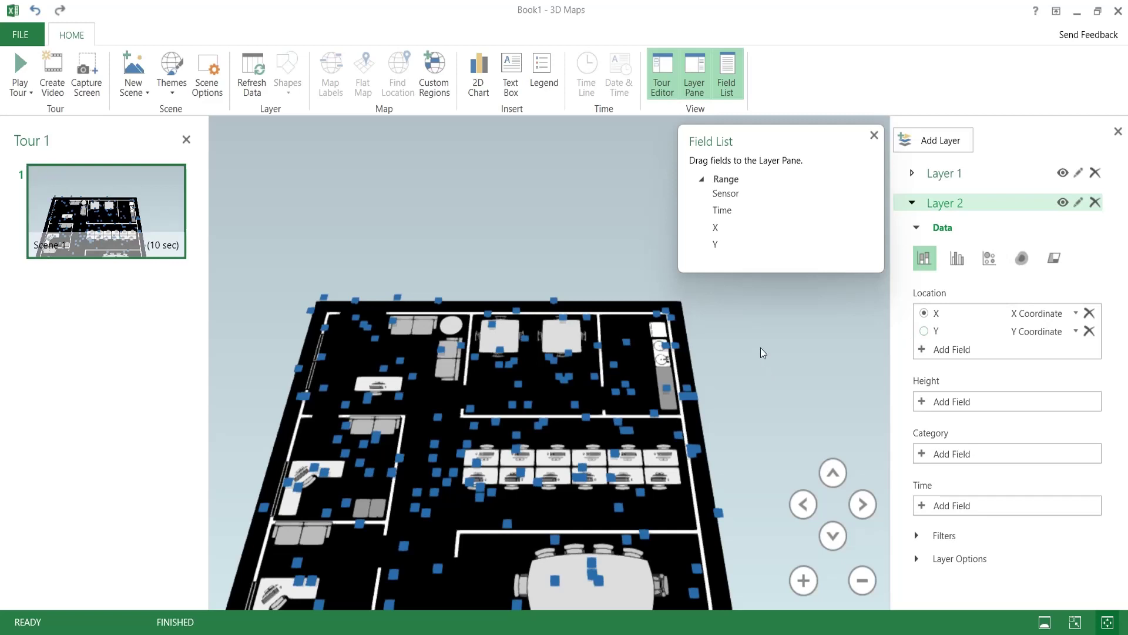
{"action": "mouse_move", "coordinate": [692, 383]}
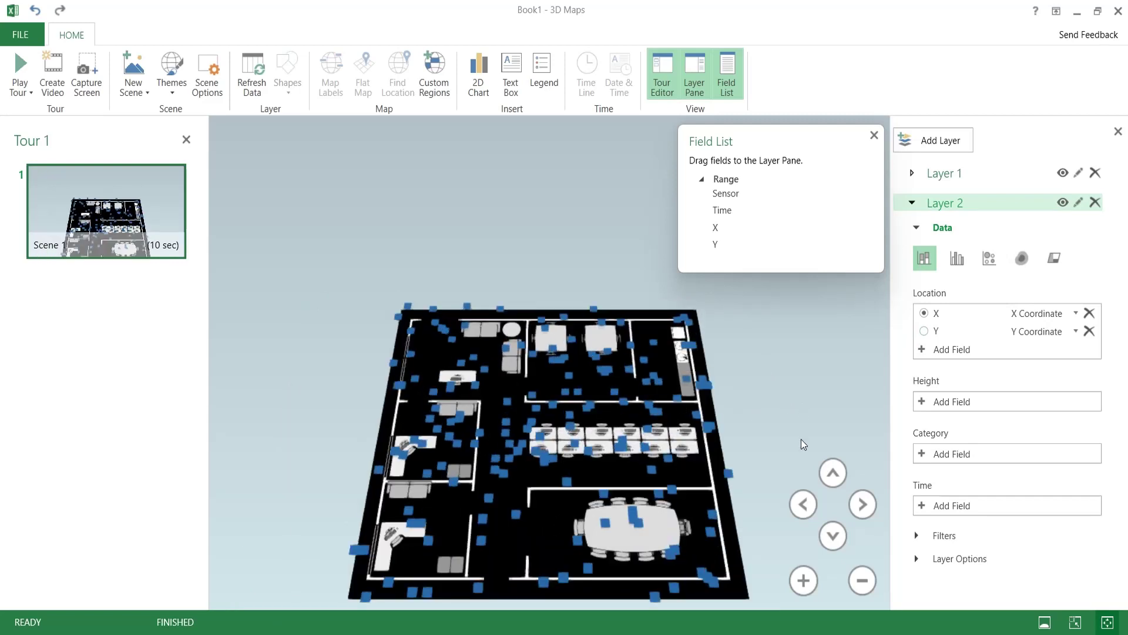
Add Sensor to Height, switch to Heat Map, and tilt the view flat and straight
{"action": "left_click", "coordinate": [926, 405]}
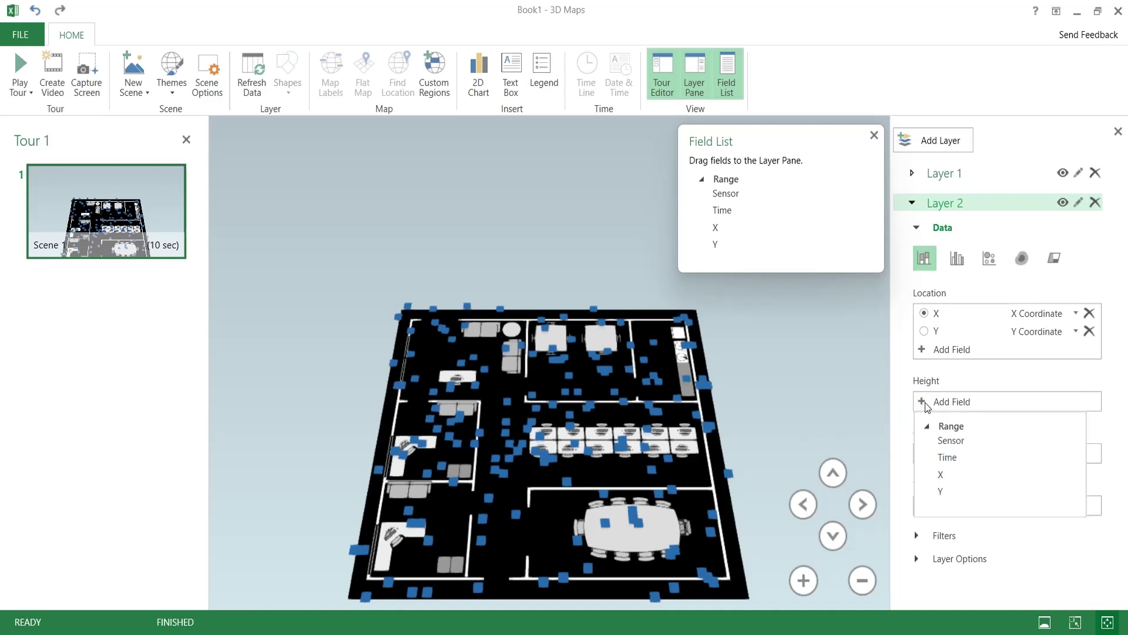
{"action": "left_click", "coordinate": [944, 442]}
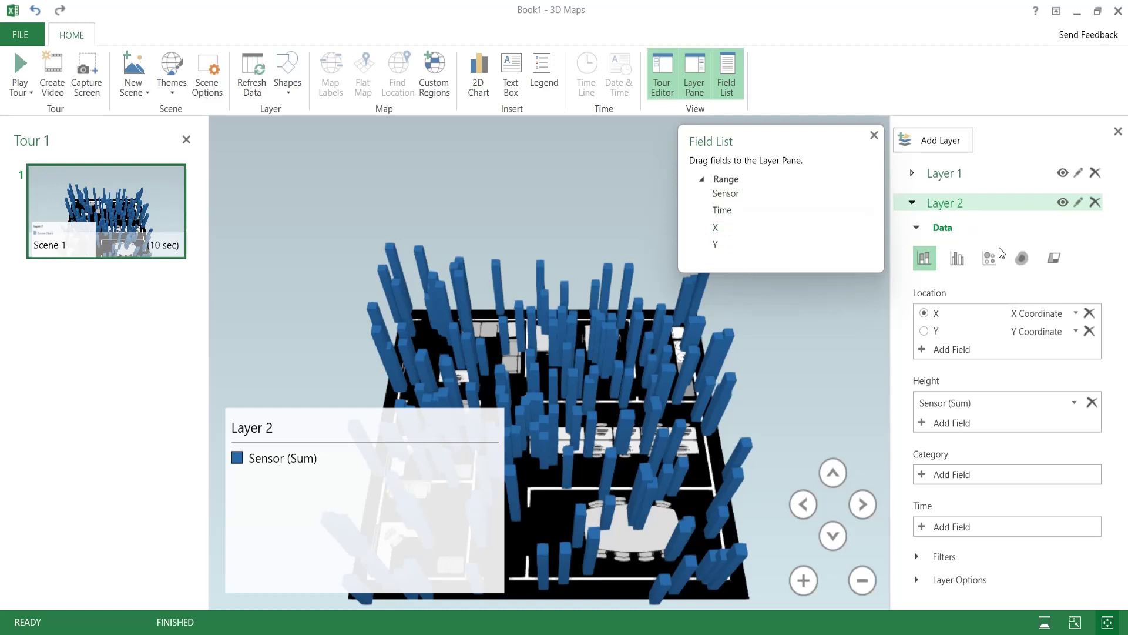
{"action": "left_click", "coordinate": [1020, 263]}
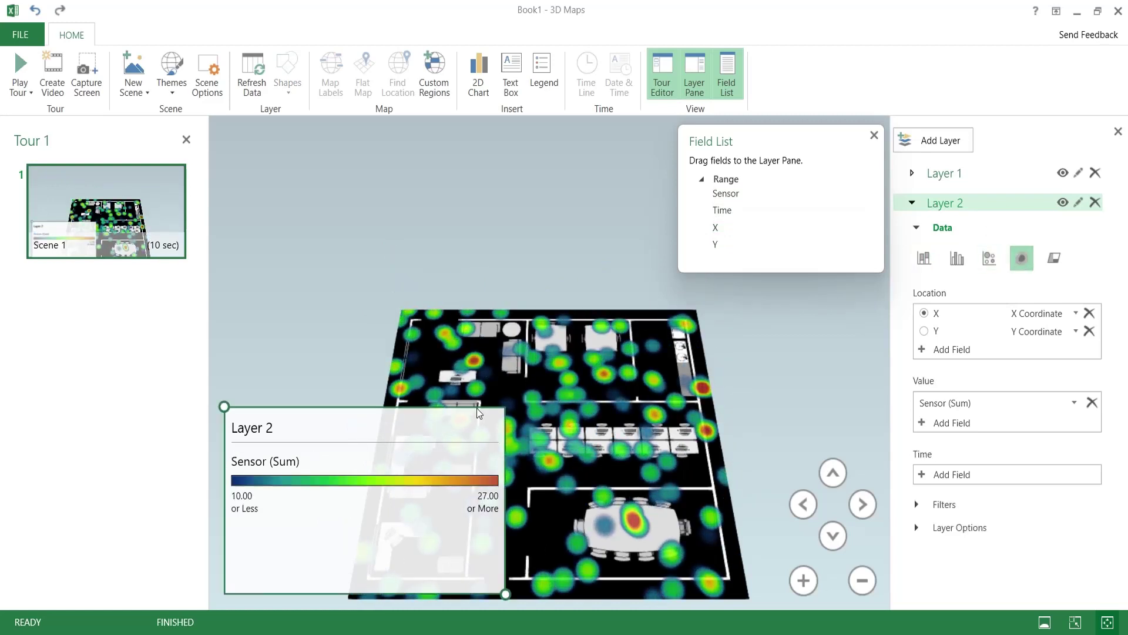
{"action": "left_click", "coordinate": [835, 537]}
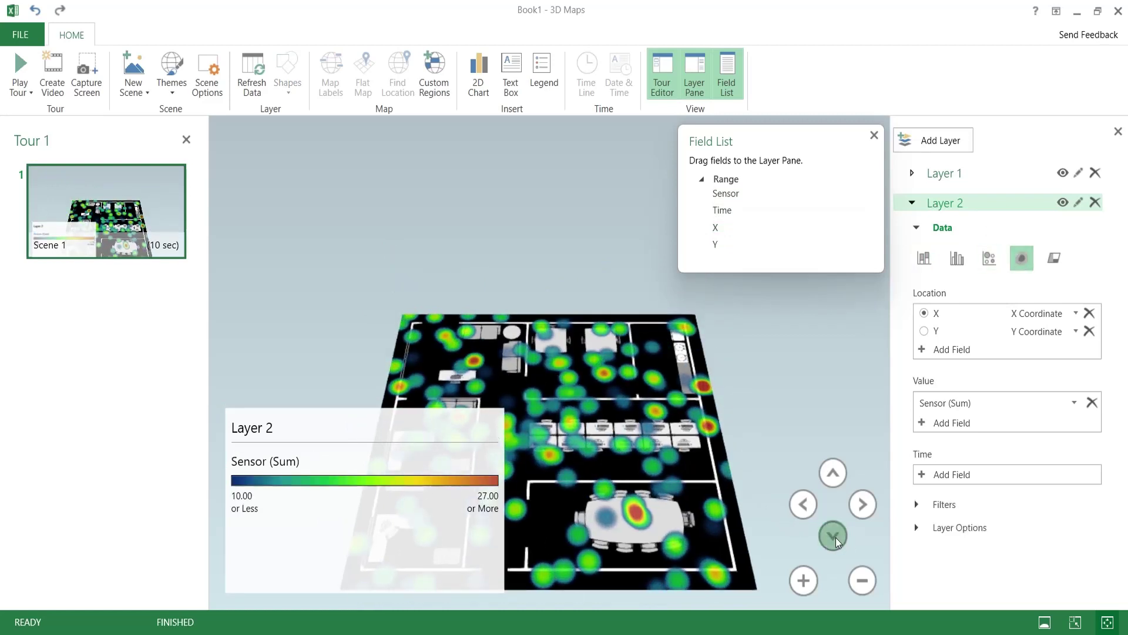
{"action": "left_click", "coordinate": [836, 537]}
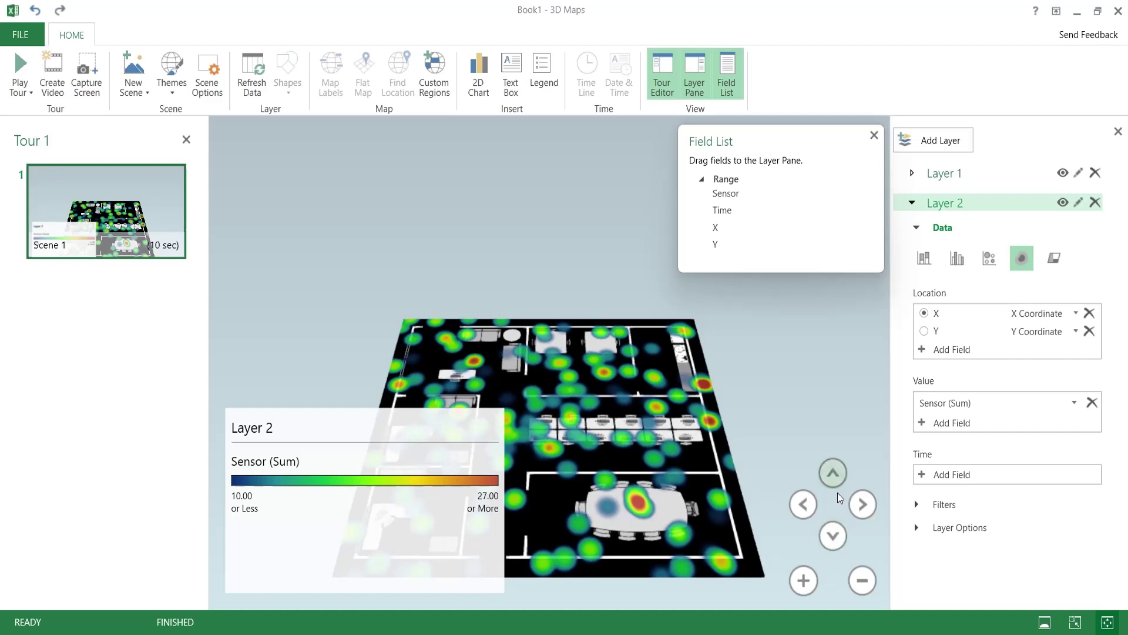
{"action": "left_click", "coordinate": [860, 505]}
{"action": "left_click", "coordinate": [804, 504]}
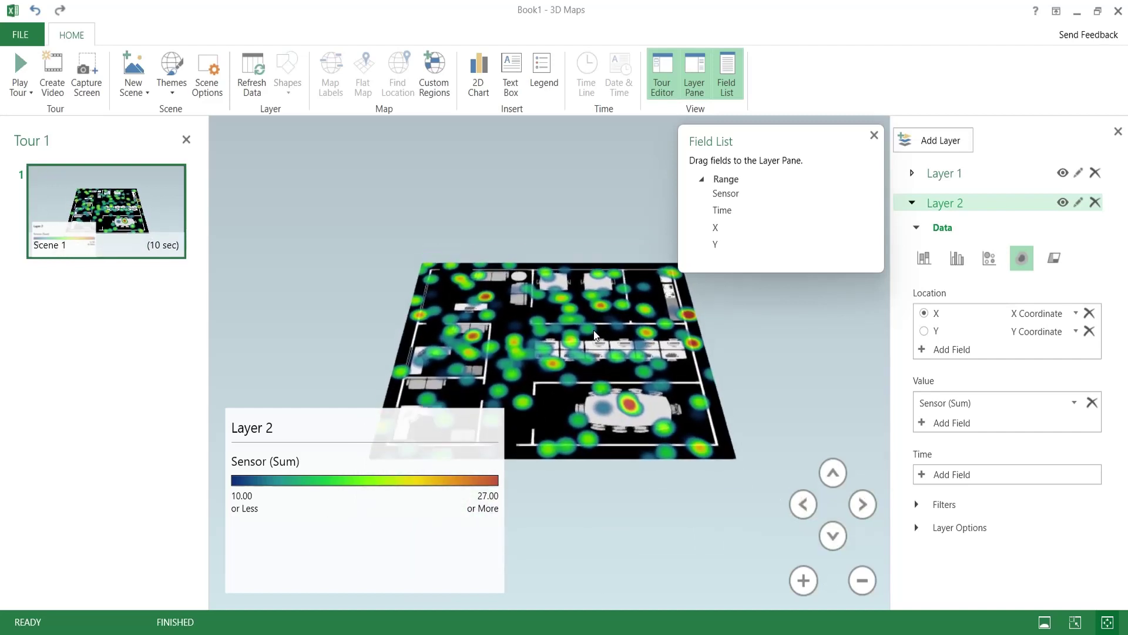
{"action": "left_click", "coordinate": [799, 582]}
Shrink the legend to a compact top-left box and close the Field List
{"action": "left_click_drag", "start_coordinate": [456, 515], "coordinate": [401, 214]}
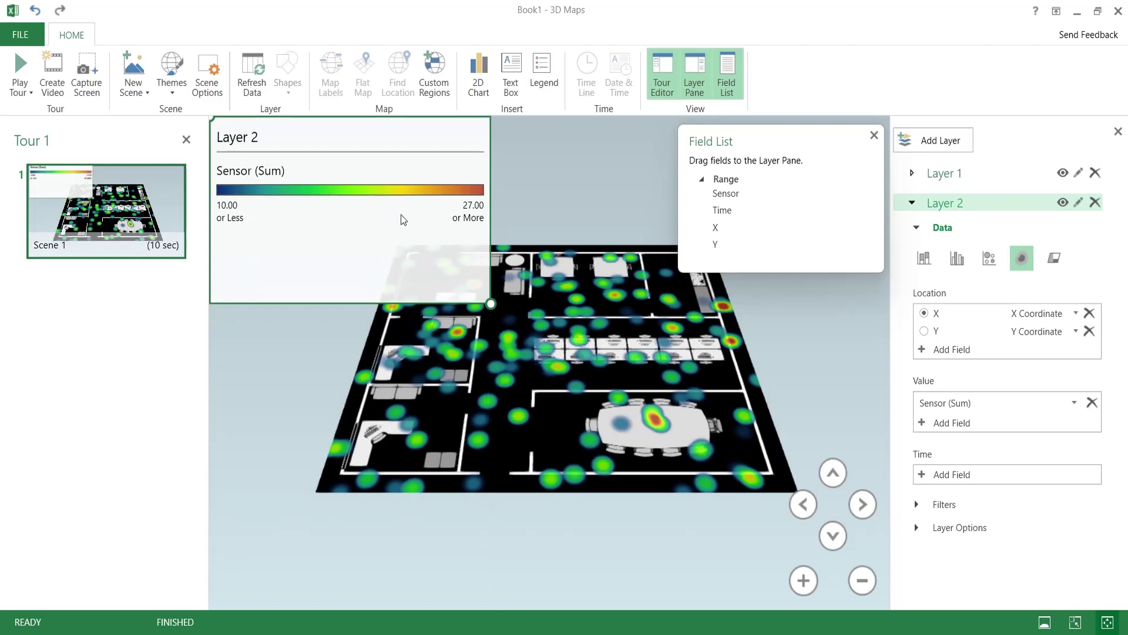
{"action": "scroll", "coordinate": [614, 378], "scroll_direction": "up", "scroll_amount": 3}
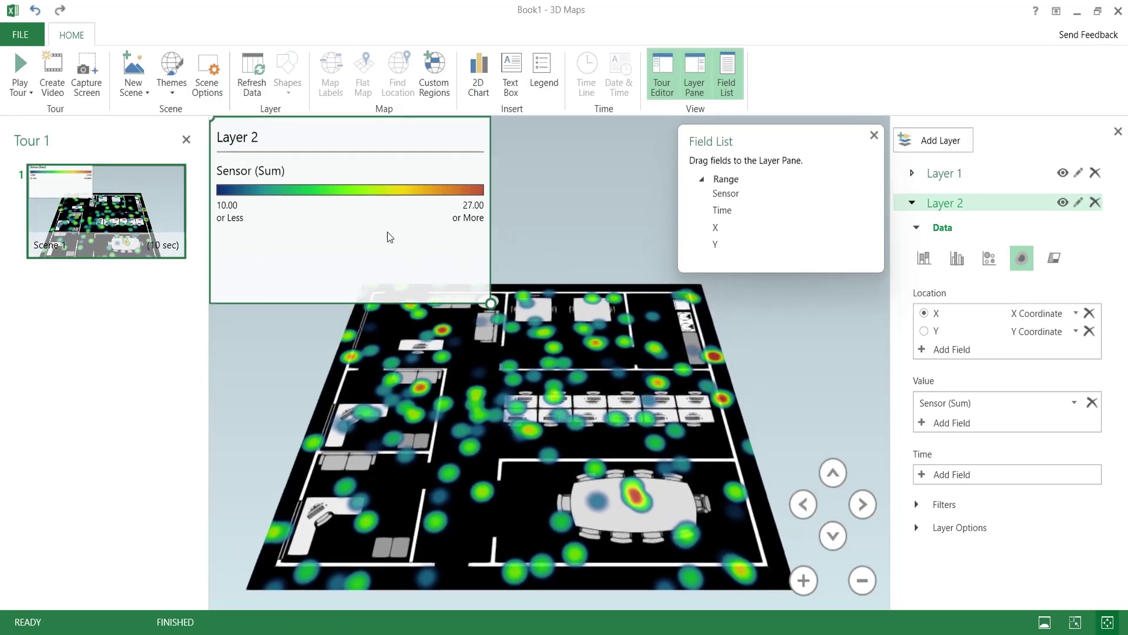
{"action": "left_click_drag", "start_coordinate": [488, 303], "coordinate": [485, 304]}
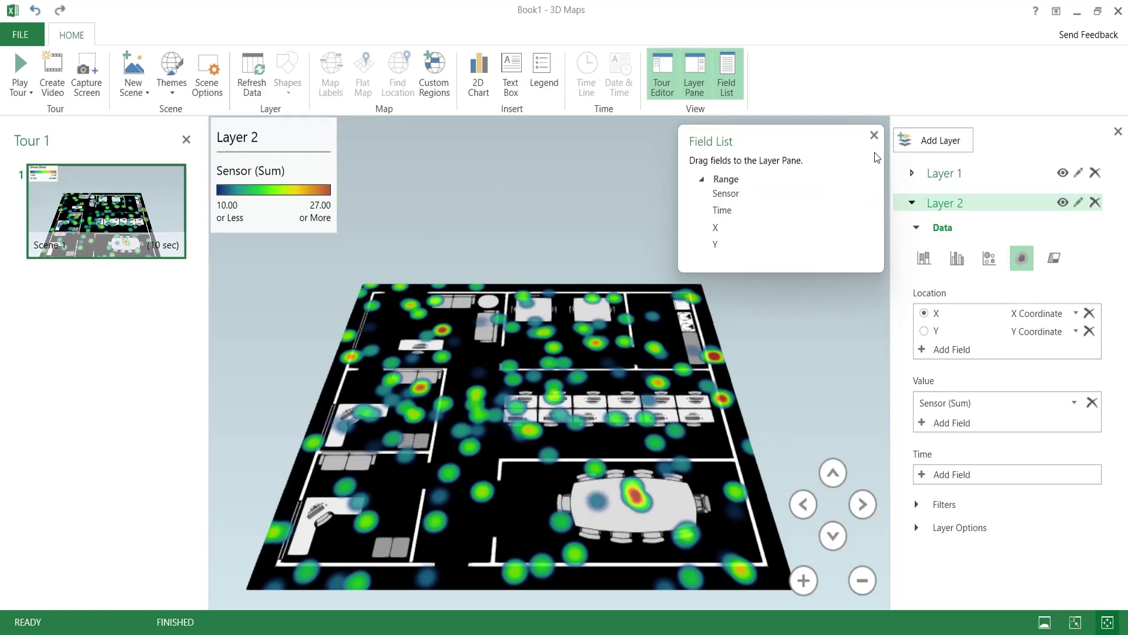
{"action": "left_click", "coordinate": [874, 136]}
{"action": "left_click_drag", "start_coordinate": [607, 382], "coordinate": [656, 379]}
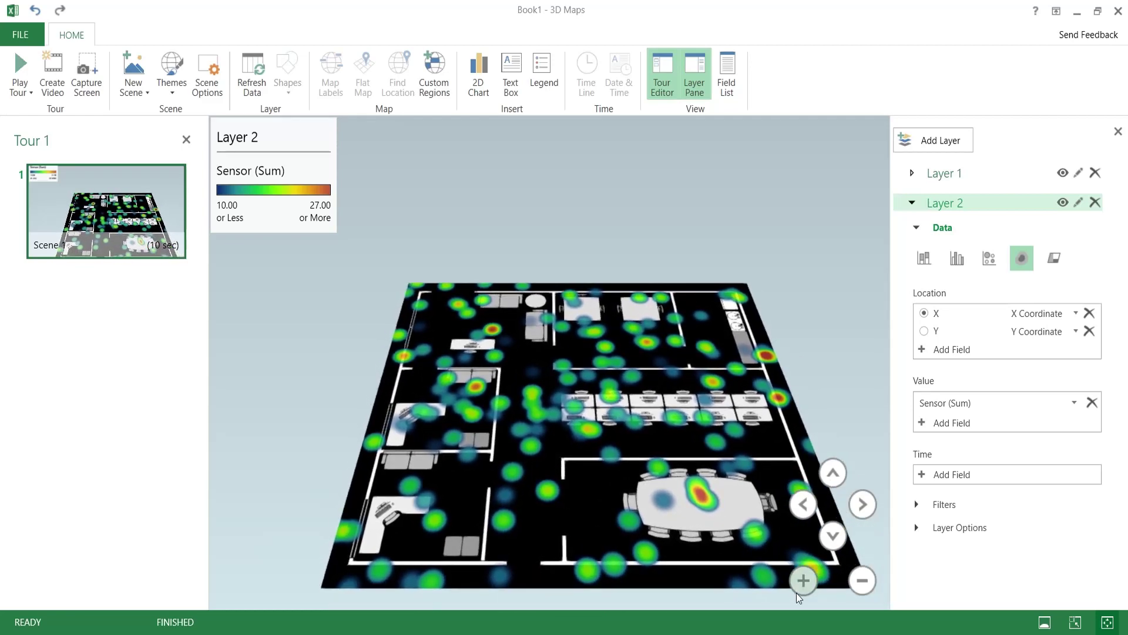
{"action": "left_click", "coordinate": [803, 581]}
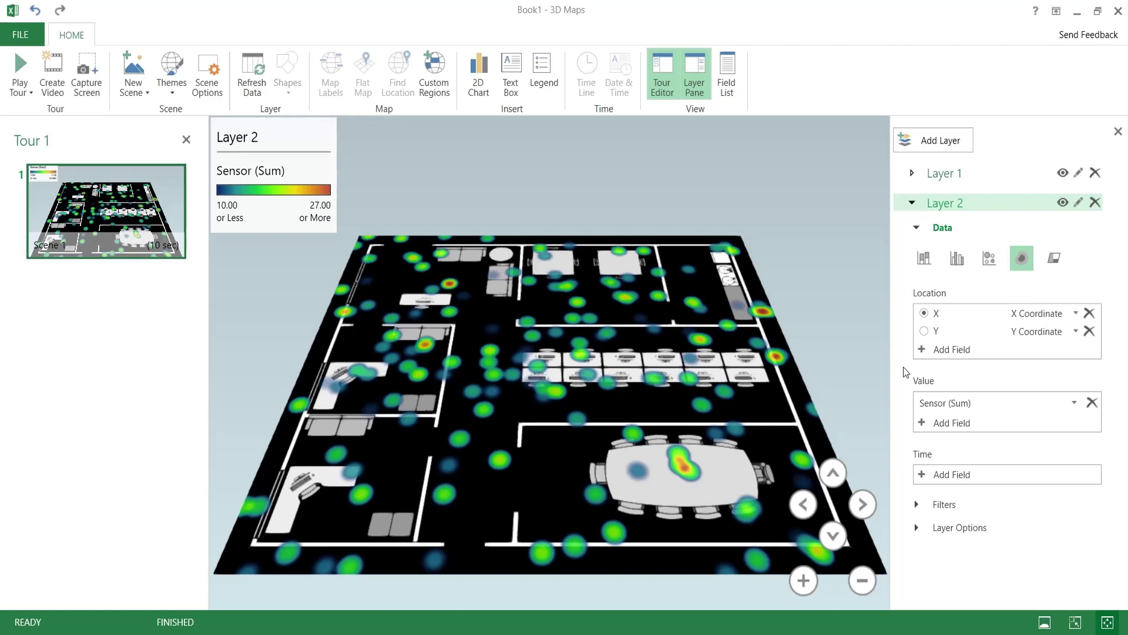
Set the layer's Time field to Time and play the timeline through
{"action": "left_click", "coordinate": [925, 475]}
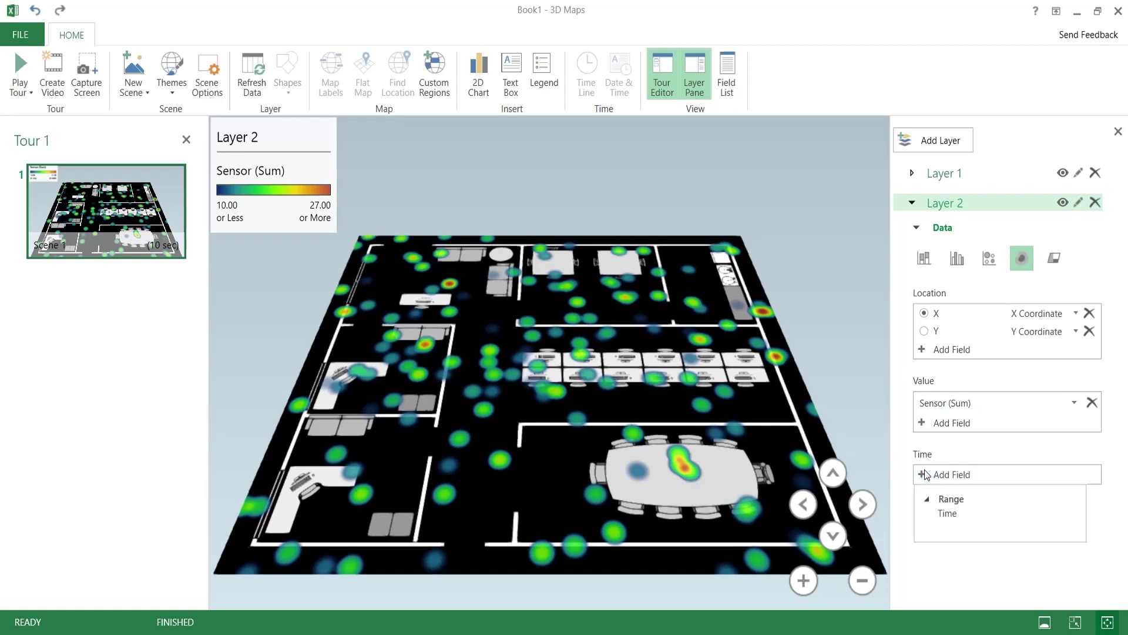
{"action": "left_click", "coordinate": [940, 514]}
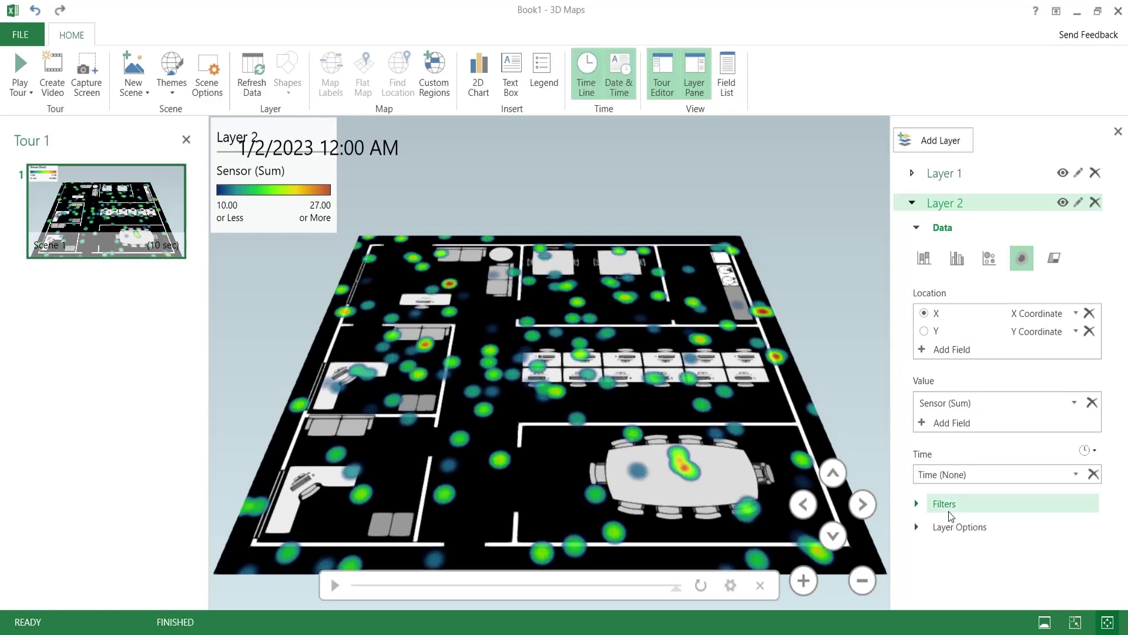
{"action": "left_click", "coordinate": [334, 584]}
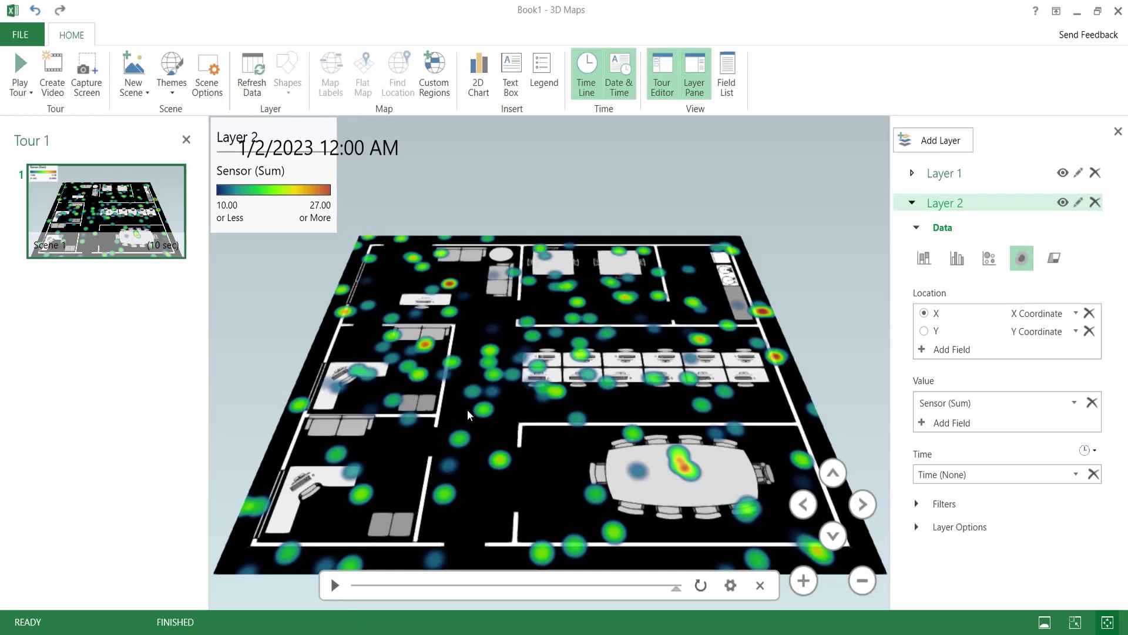
Create a 1080p video of the tour, replacing the existing Tour 1.mp4
{"action": "left_click", "coordinate": [51, 87]}
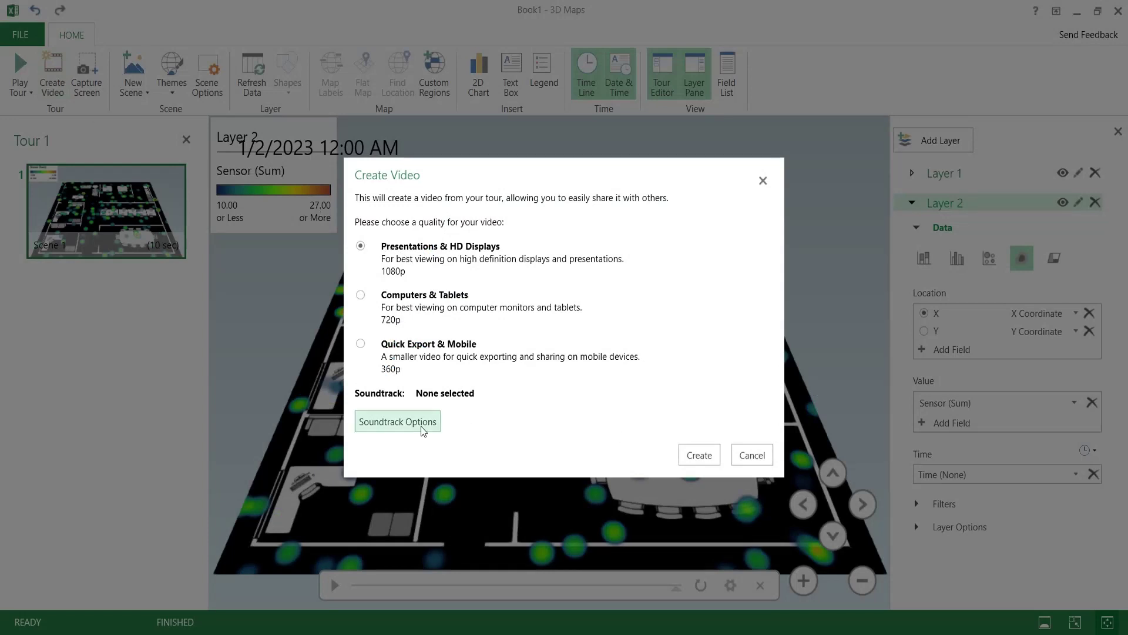
{"action": "left_click", "coordinate": [692, 462]}
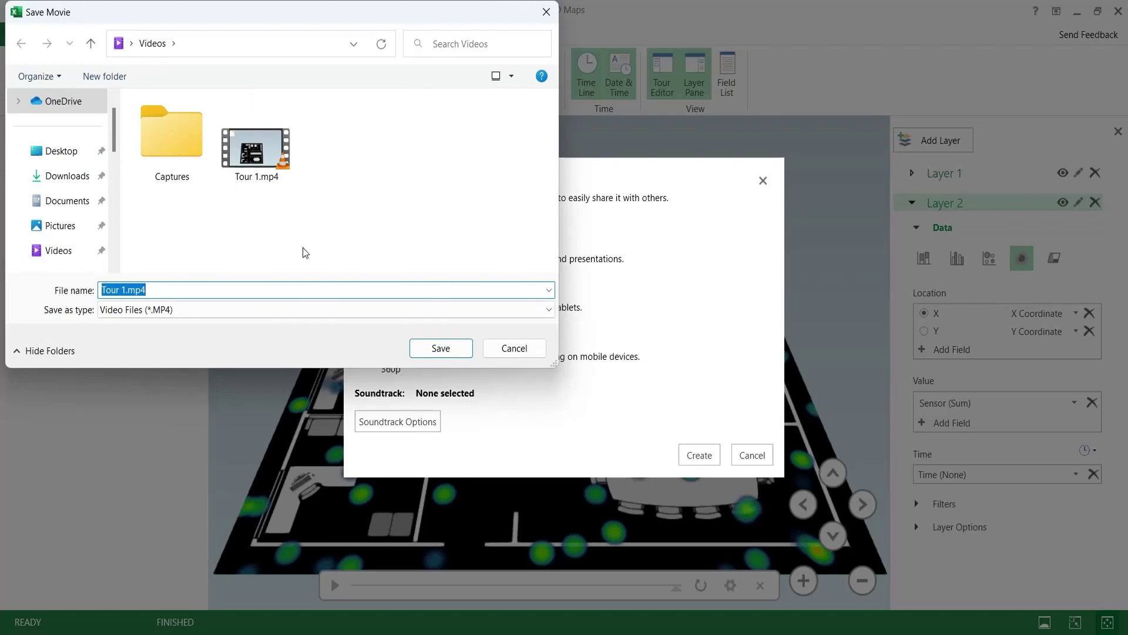
{"action": "left_click", "coordinate": [418, 349]}
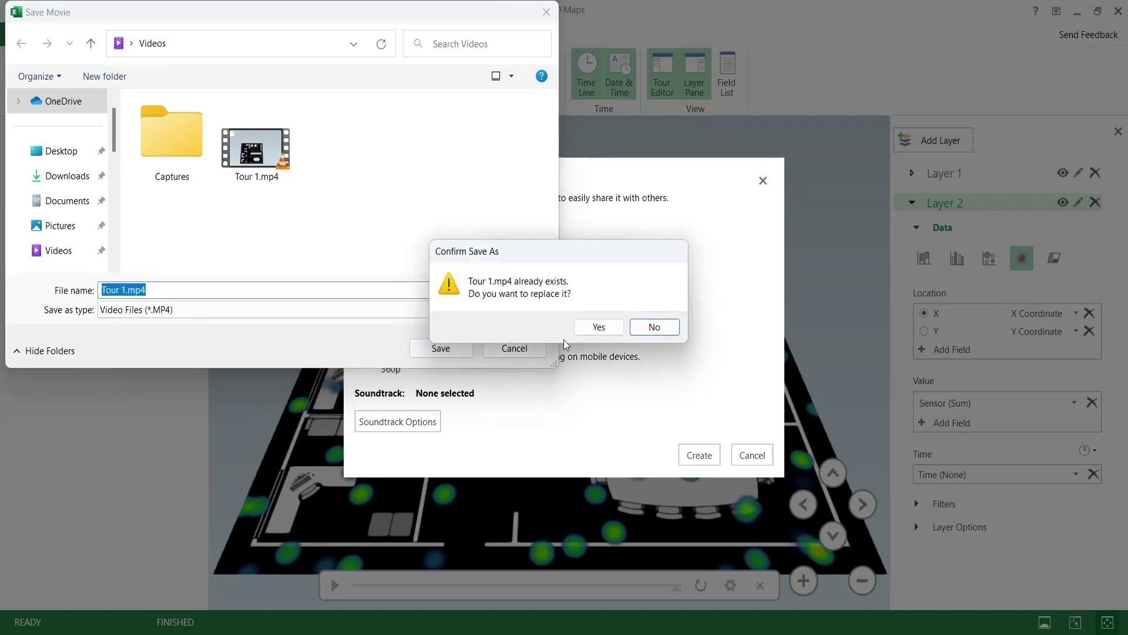
{"action": "left_click", "coordinate": [592, 328]}
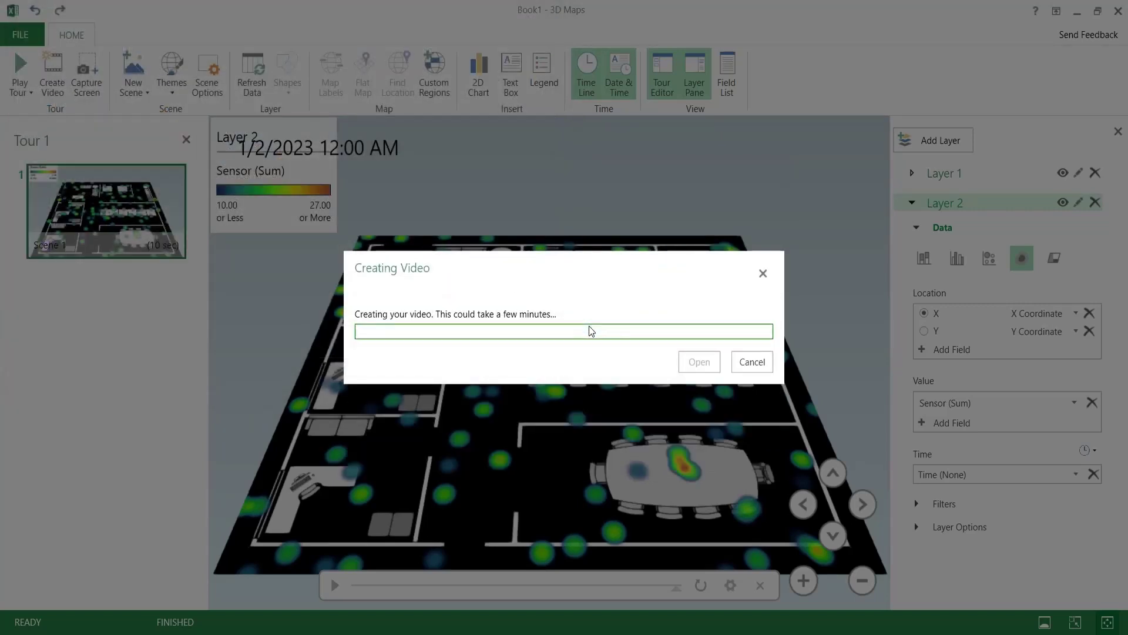